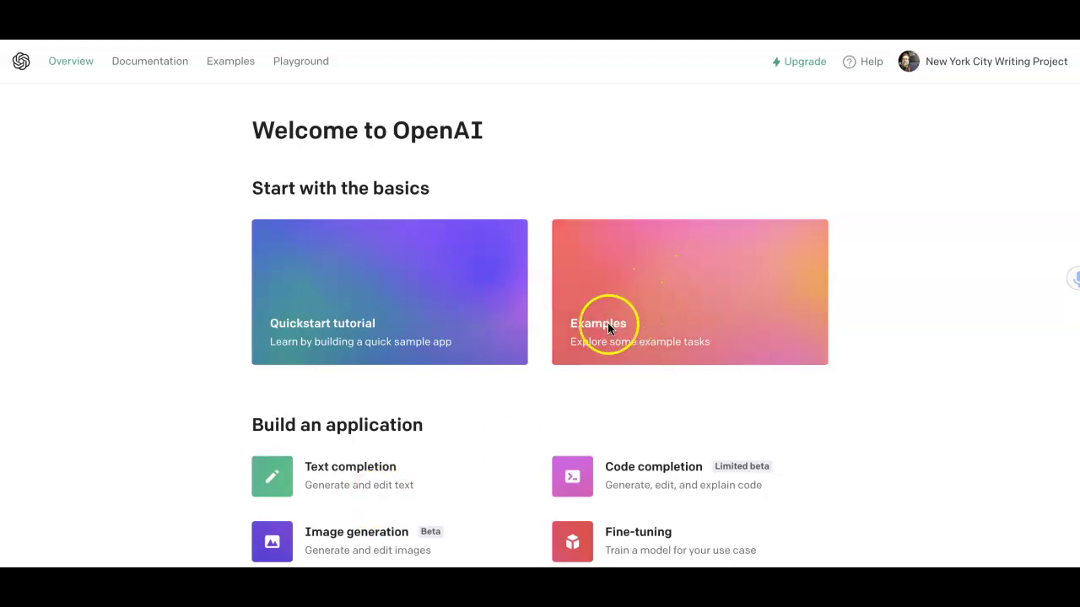
# Load the Keywords example about black-on-black pottery into the OpenAI Playground.
pyautogui.scroll(-2, 405, 374)
pyautogui.scroll(-4, 408, 377)
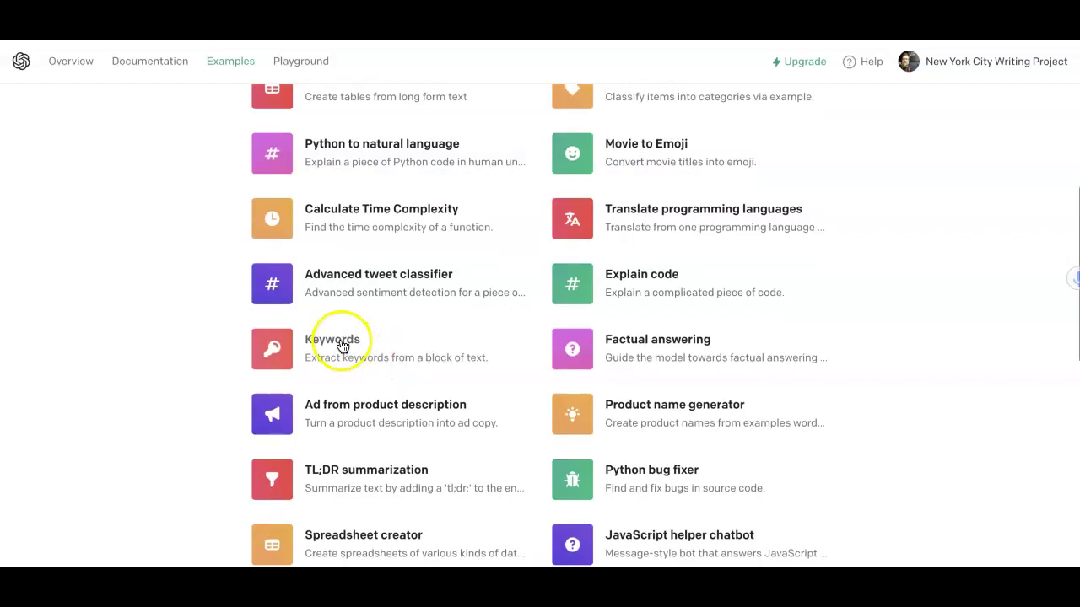
pyautogui.click(339, 342)
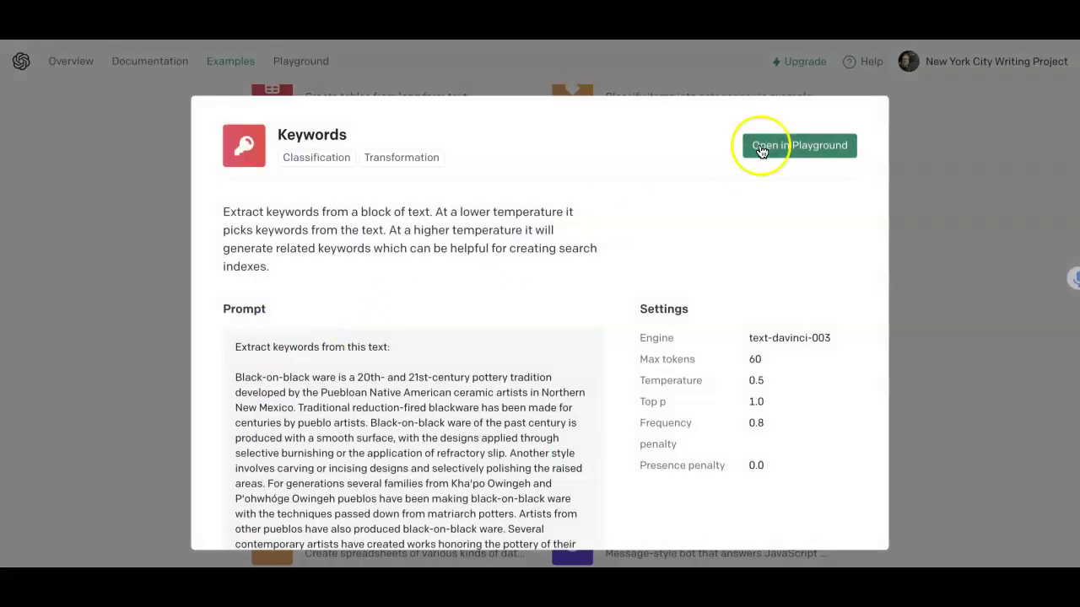
pyautogui.click(763, 149)
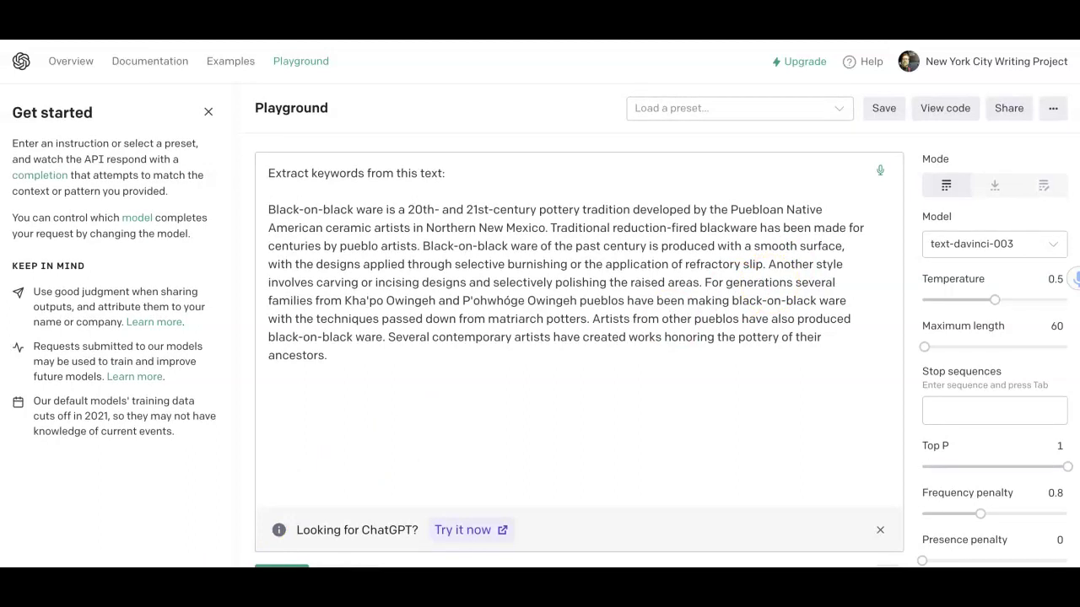
# Reset the OpenAI Playground to an empty prompt with default settings.
pyautogui.click(291, 64)
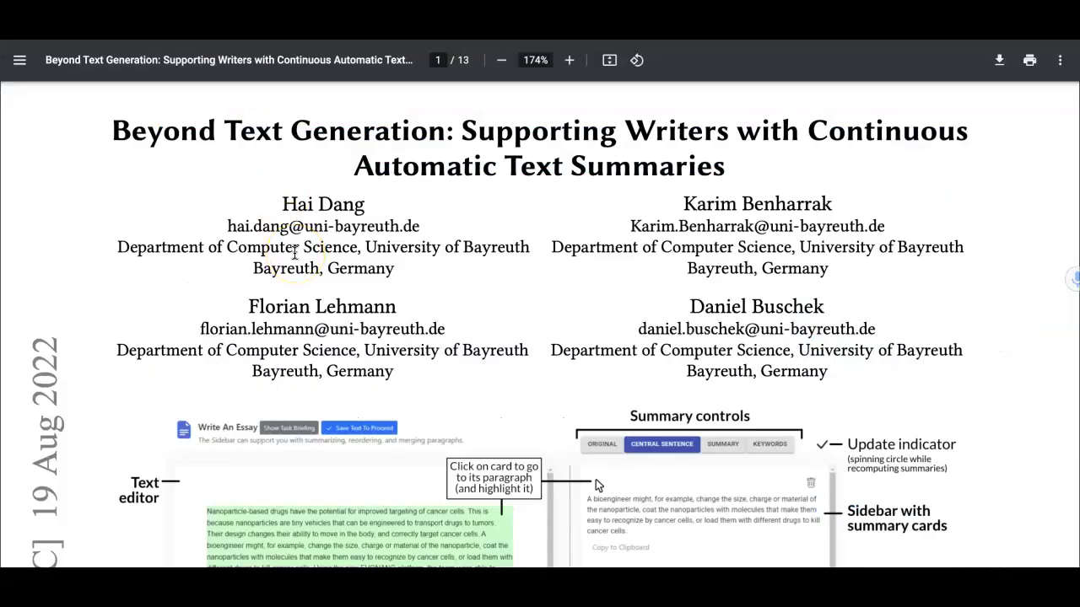
# Magnify the paper's Figure 1 to 250% and pan right to its sidebar of summary cards.
pyautogui.scroll(-1, 294, 251)
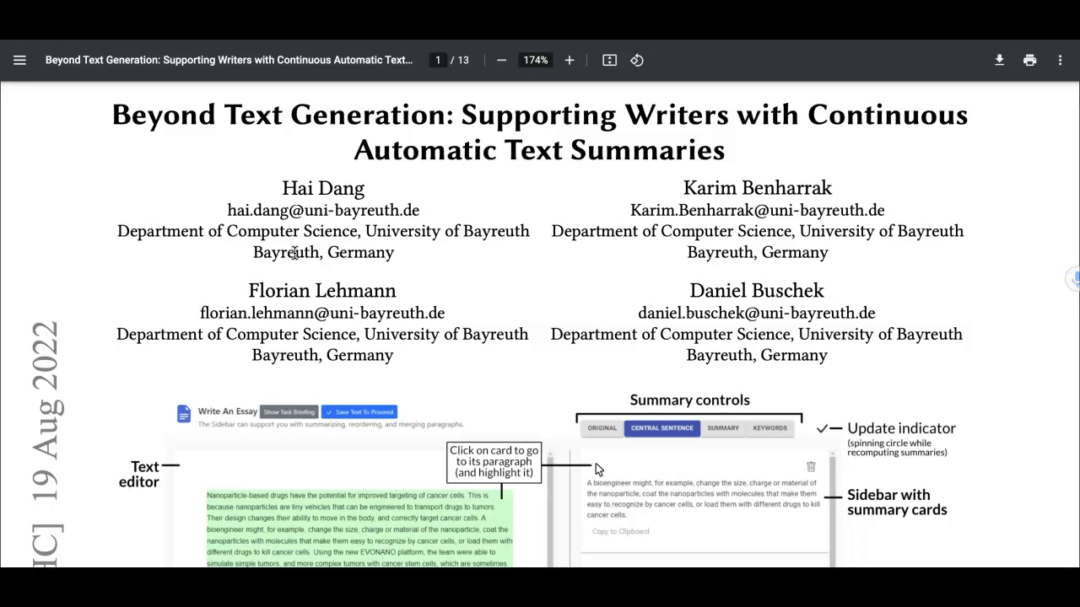
pyautogui.scroll(-3, 294, 251)
pyautogui.scroll(-3, 295, 252)
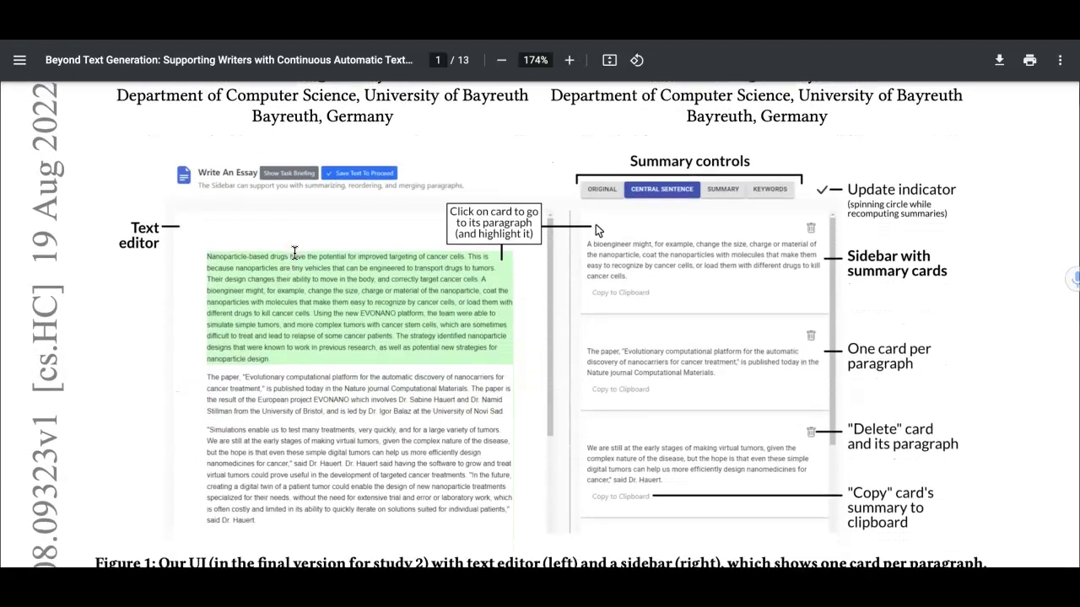
pyautogui.scroll(-1, 295, 253)
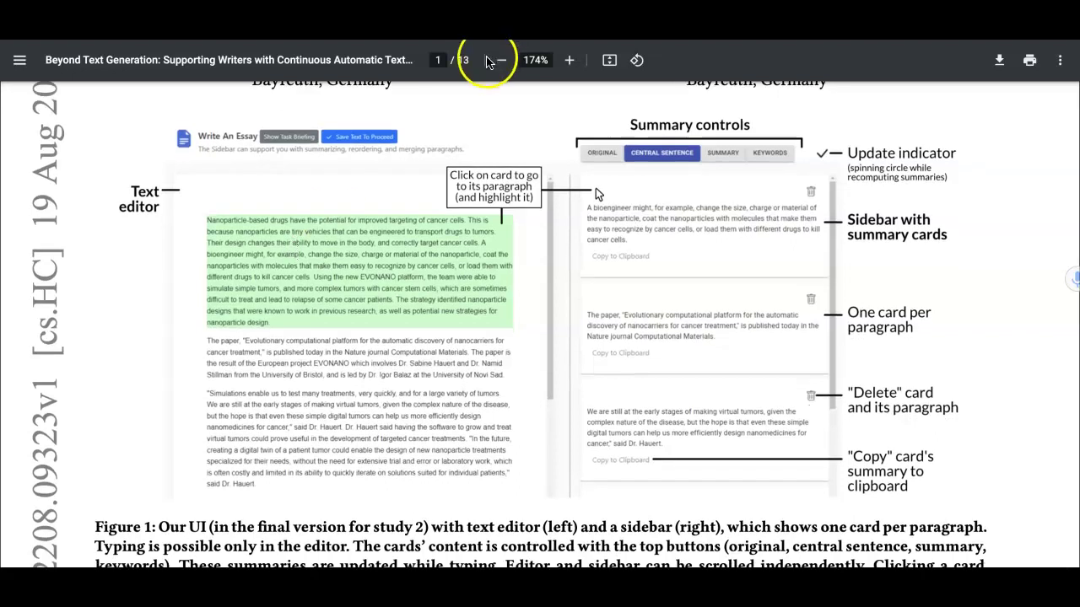
pyautogui.scroll(-1, 460, 131)
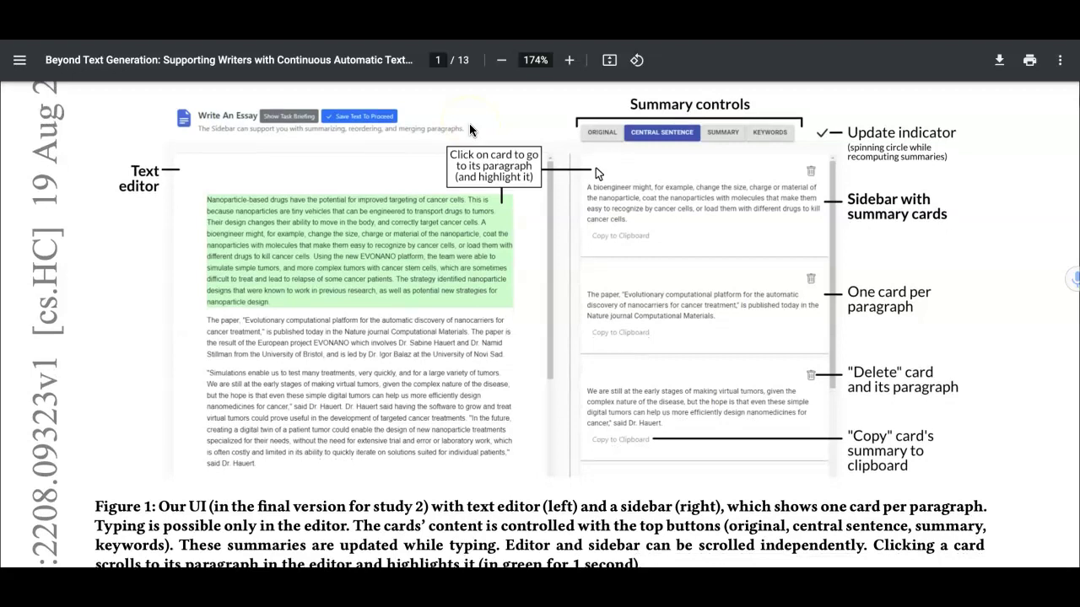
pyautogui.click(570, 60)
pyautogui.click(570, 60)
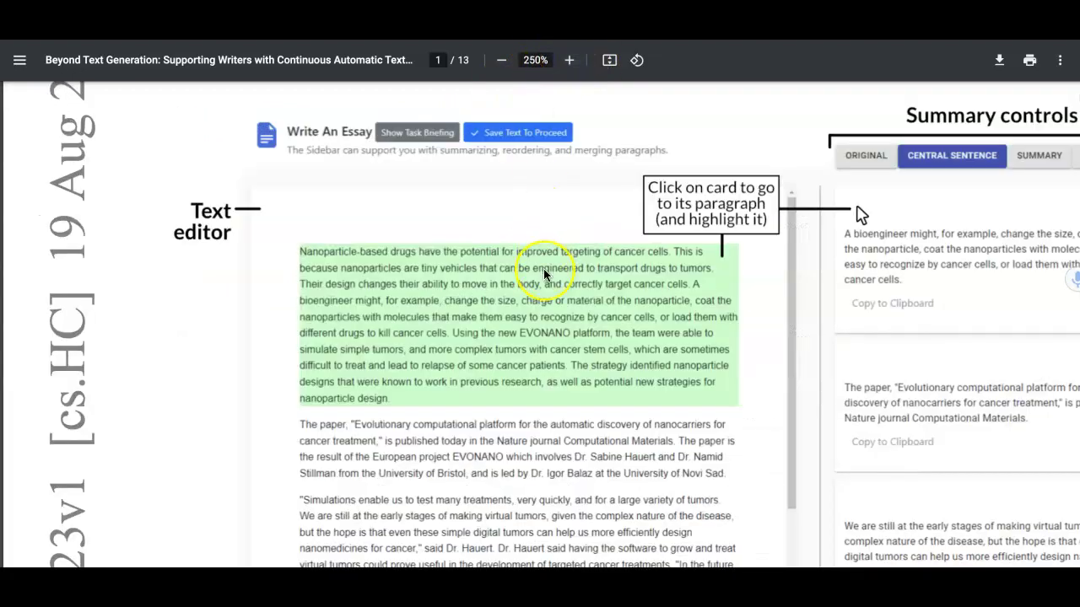
pyautogui.hscroll(3, 544, 275)
pyautogui.hscroll(5, 544, 274)
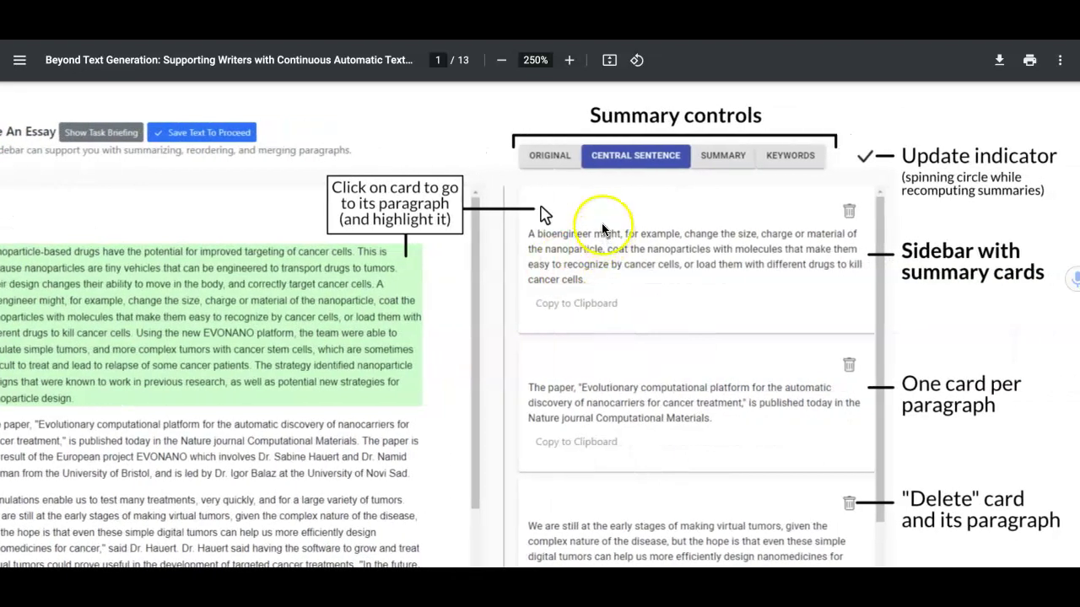
pyautogui.hscroll(2, 583, 177)
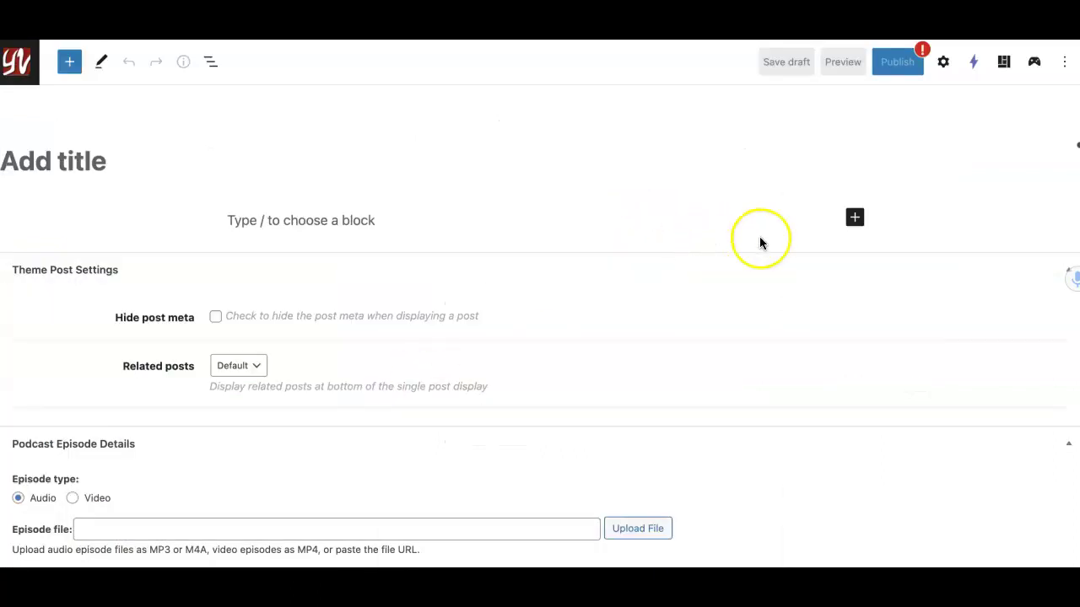
# Bring up the AI Mojo sidebar and its list of templates.
pyautogui.click(1034, 62)
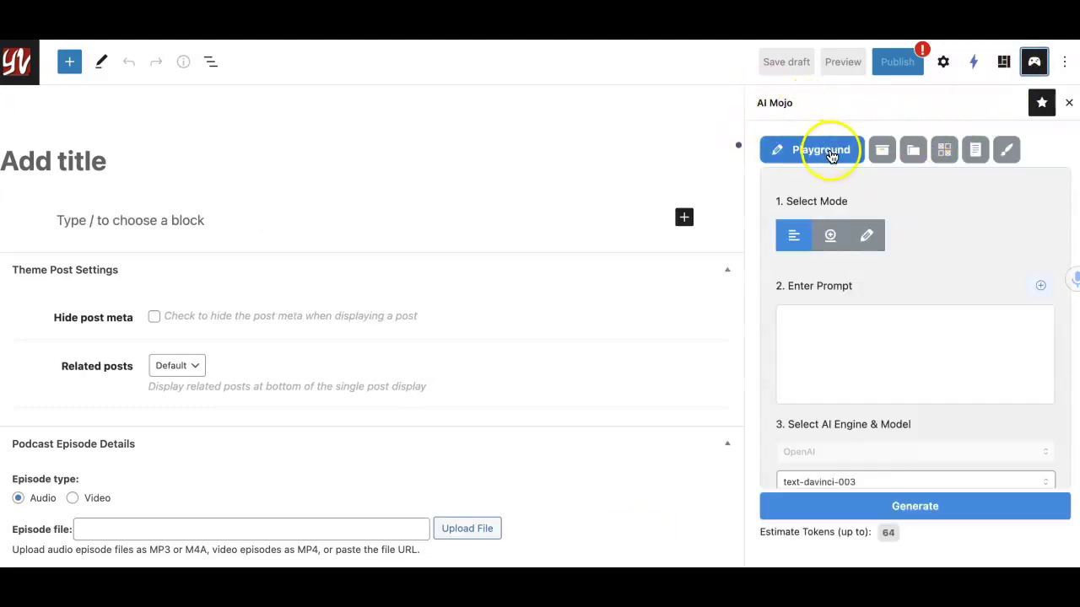
pyautogui.click(877, 154)
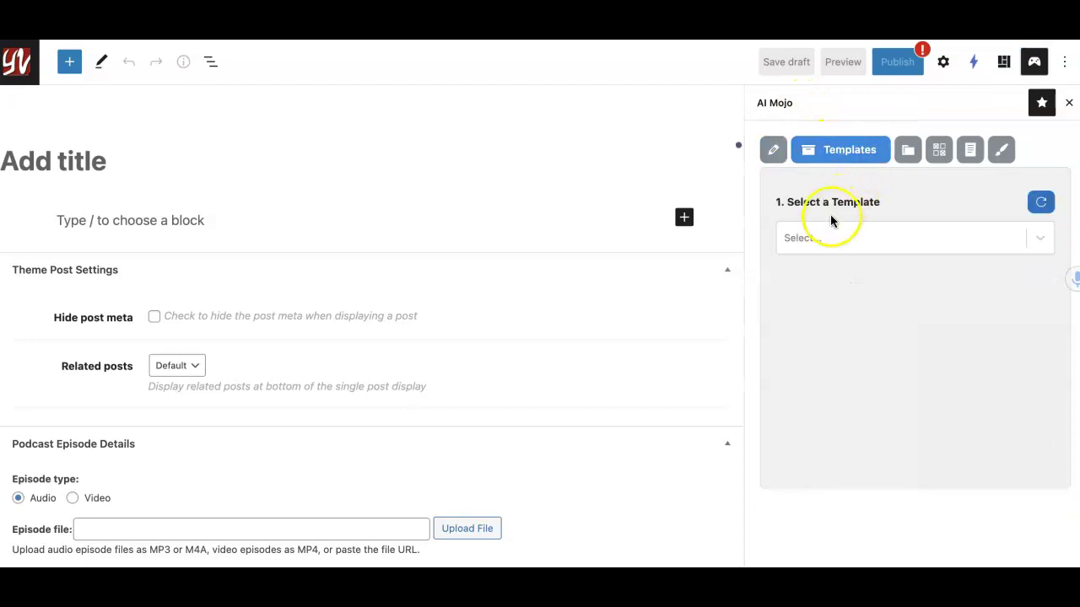
pyautogui.click(829, 243)
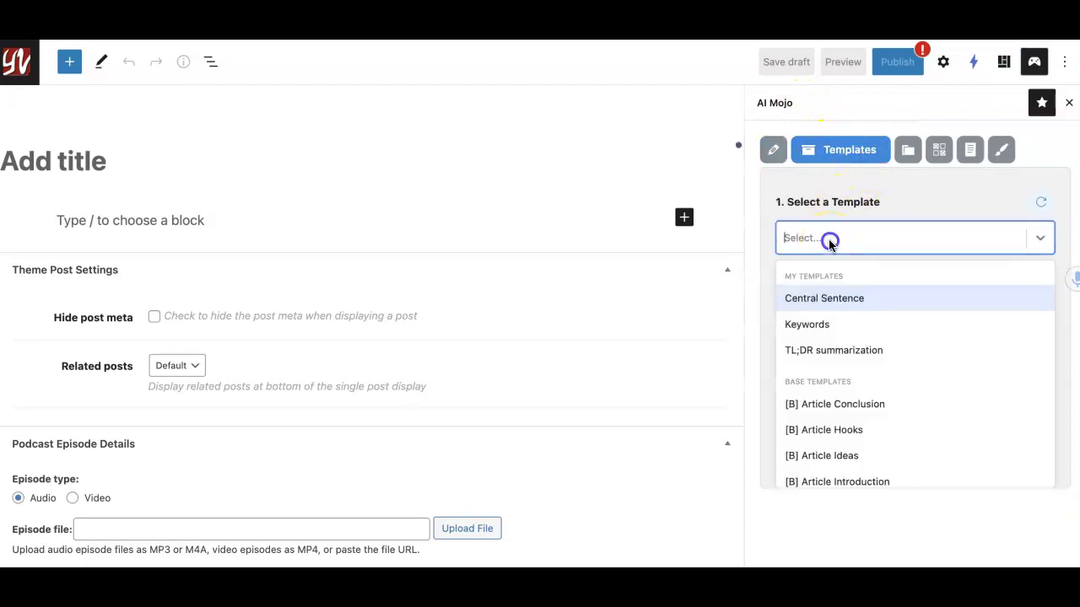
pyautogui.scroll(-1, 831, 289)
pyautogui.scroll(1, 831, 289)
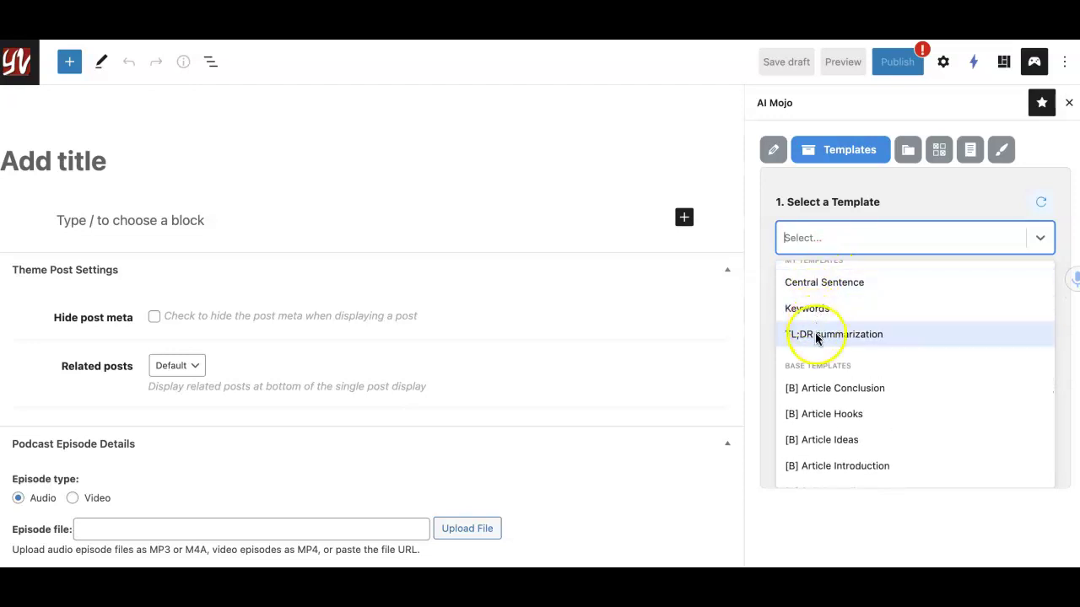
# Try the Central Sentence and Keywords templates, then settle on TL;DR summarization.
pyautogui.click(814, 285)
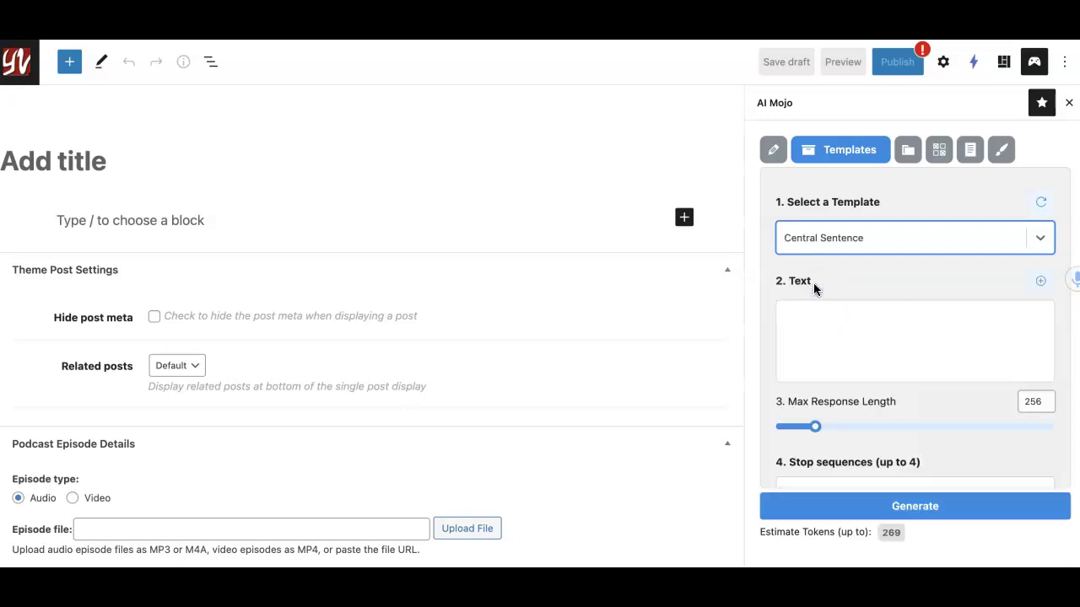
pyautogui.click(832, 240)
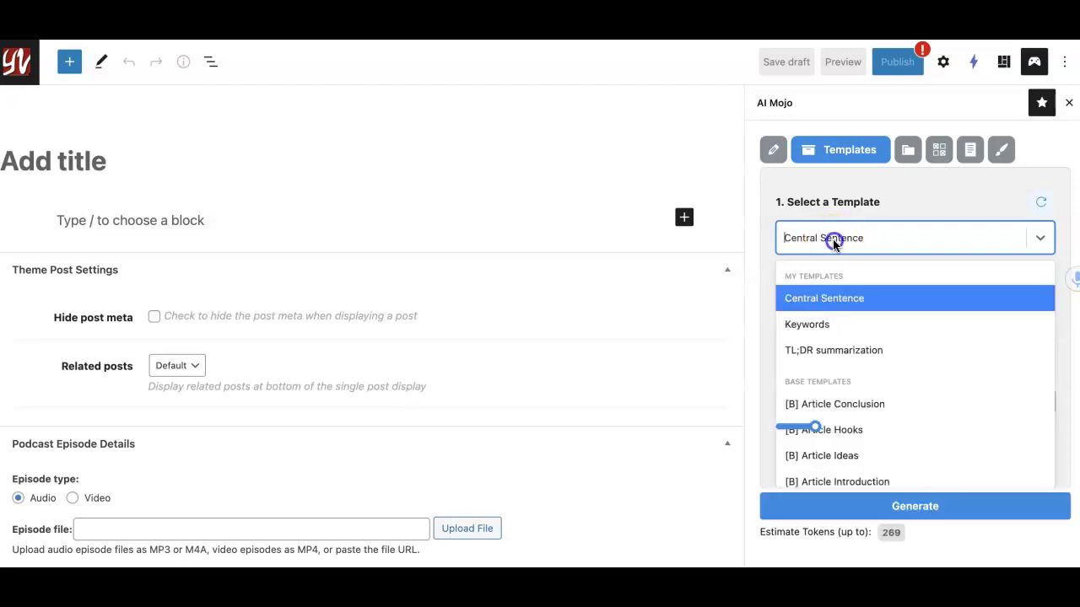
pyautogui.click(820, 326)
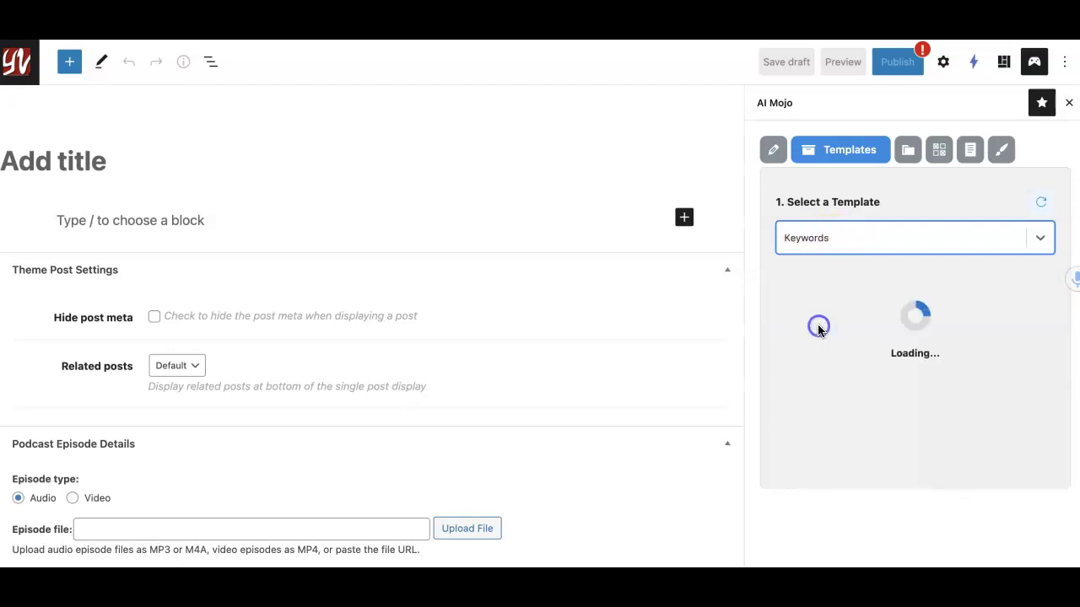
pyautogui.click(829, 243)
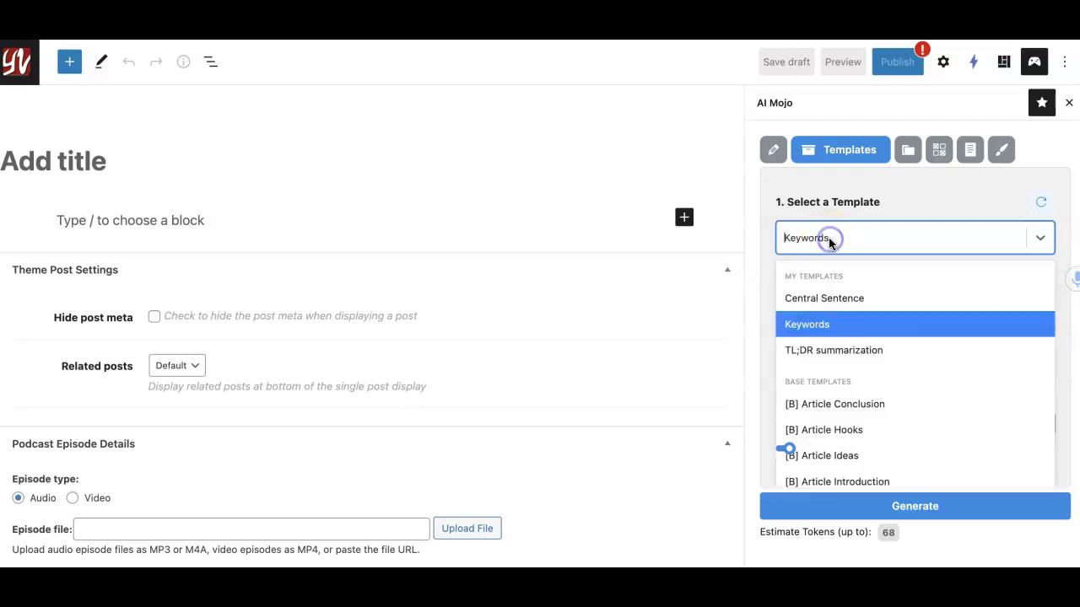
pyautogui.click(817, 350)
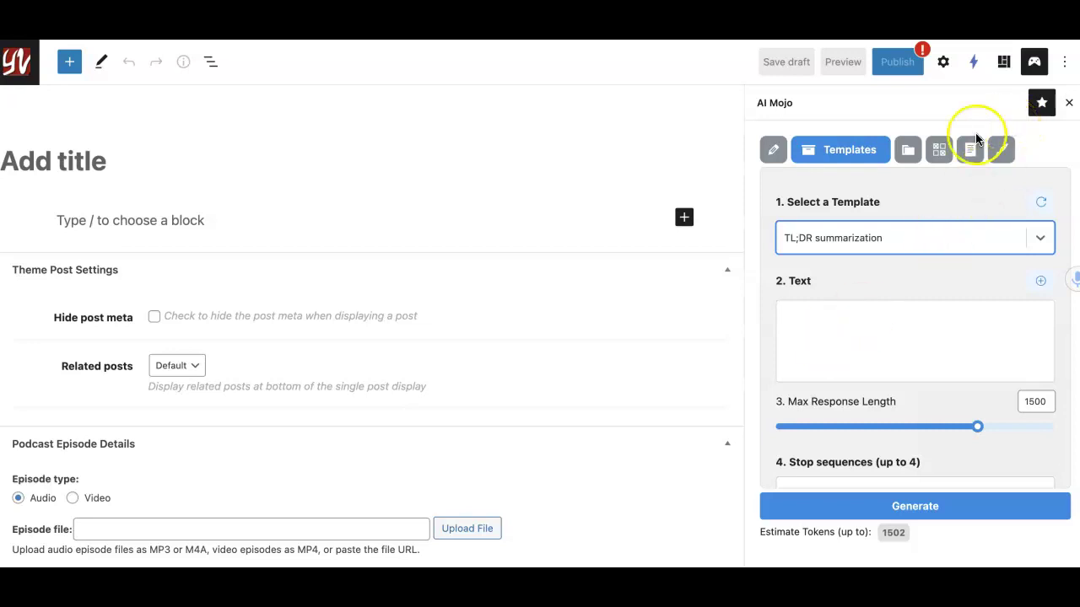
pyautogui.moveTo(907, 564)
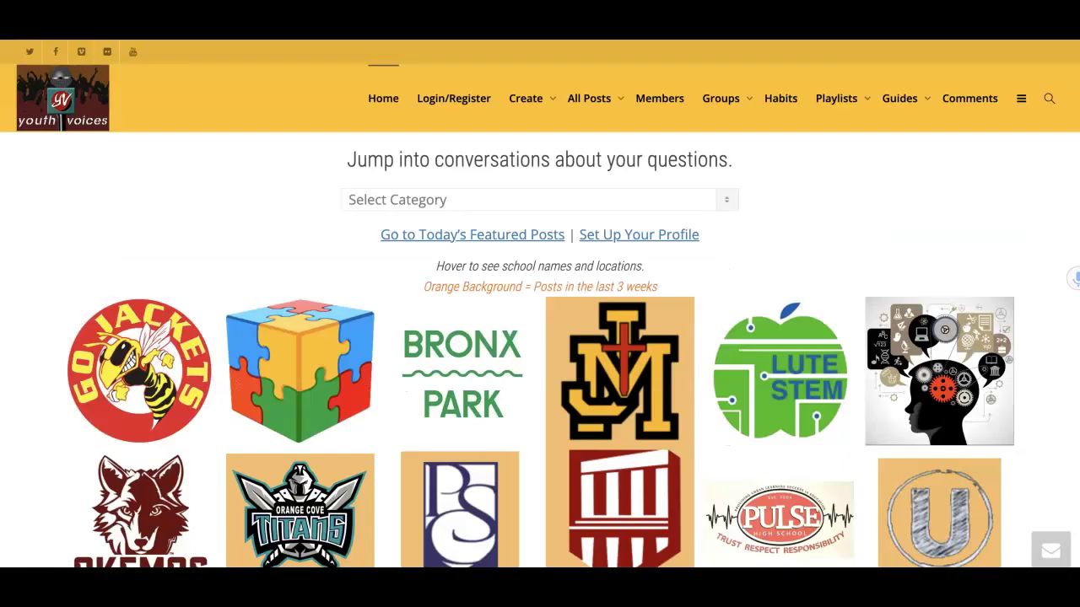
# Log in to Youth Voices with Google and start a new Discussion Post from the Create menu.
pyautogui.click(460, 104)
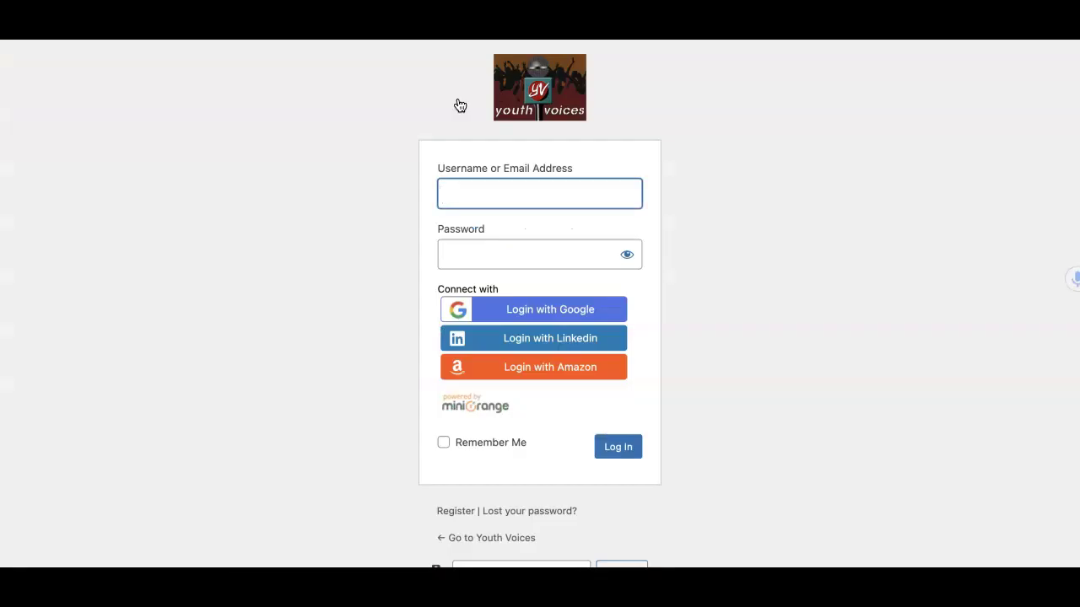
pyautogui.click(513, 309)
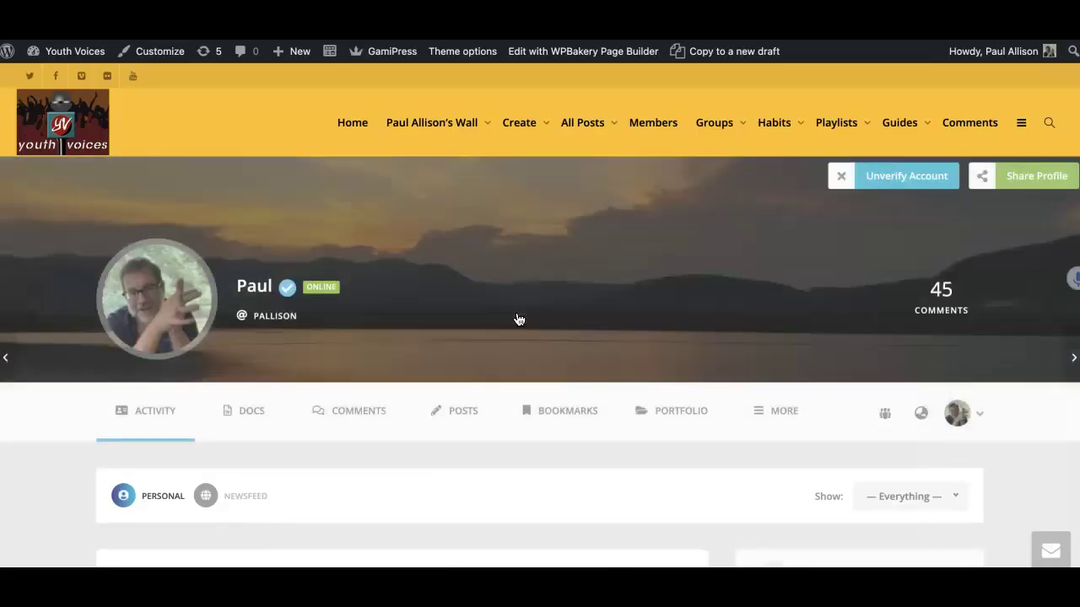
pyautogui.click(459, 124)
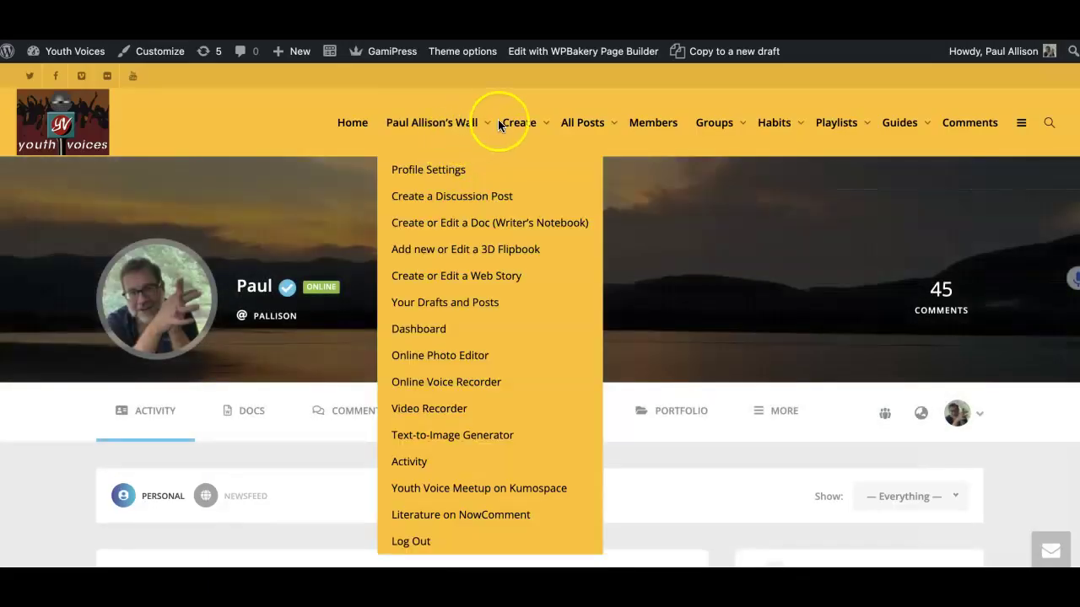
pyautogui.moveTo(509, 125)
pyautogui.click(531, 176)
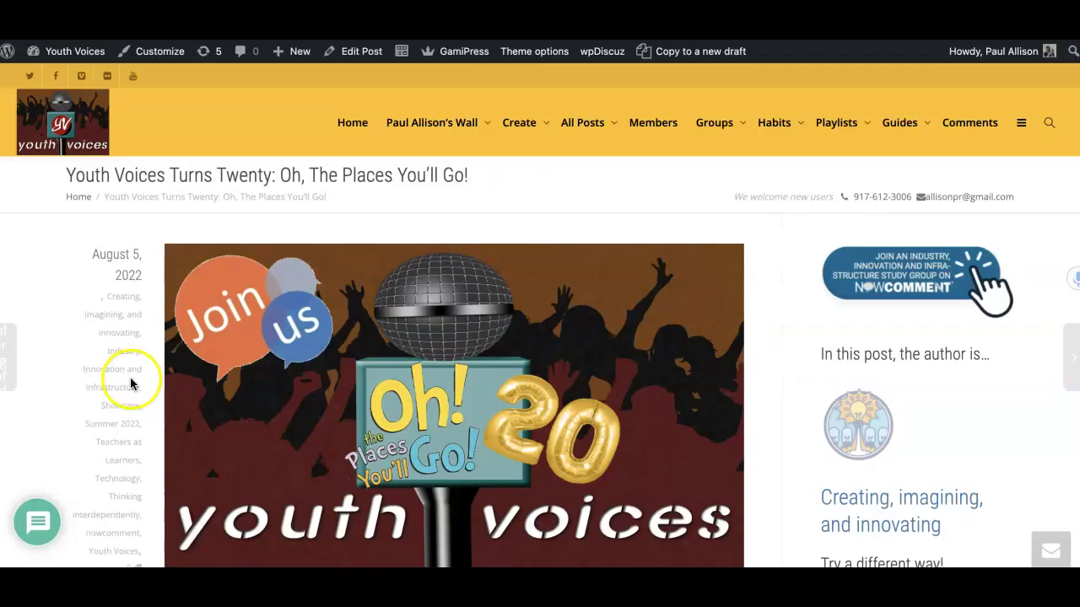
# Edit the post 'Youth Voices Turns Twenty: Oh, The Places You'll Go!' with AI Mojo alongside.
pyautogui.scroll(-5, 132, 397)
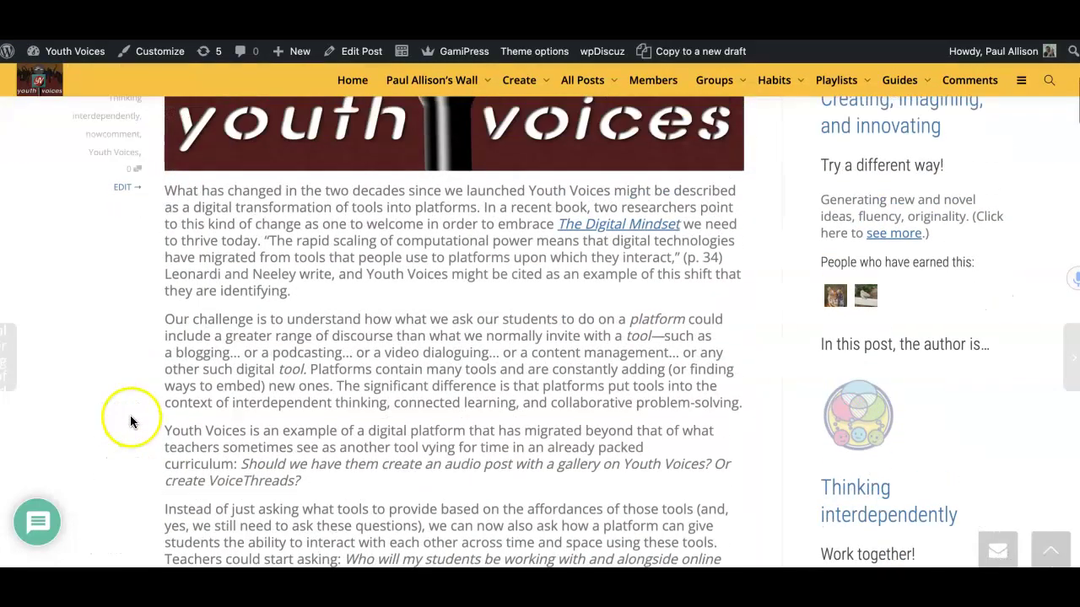
pyautogui.scroll(2, 132, 354)
pyautogui.click(125, 226)
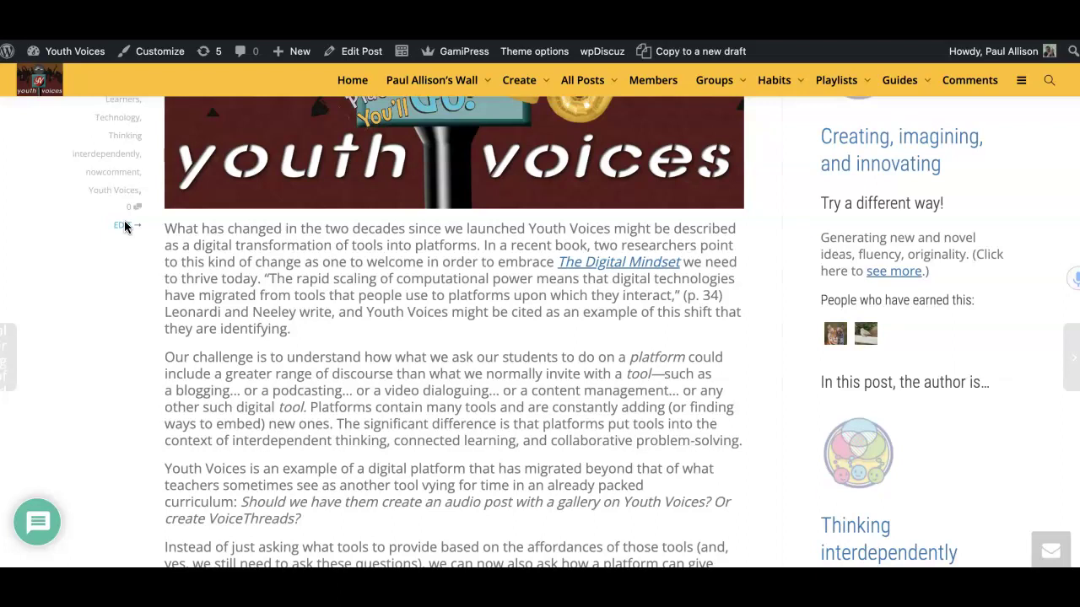
pyautogui.click(1035, 62)
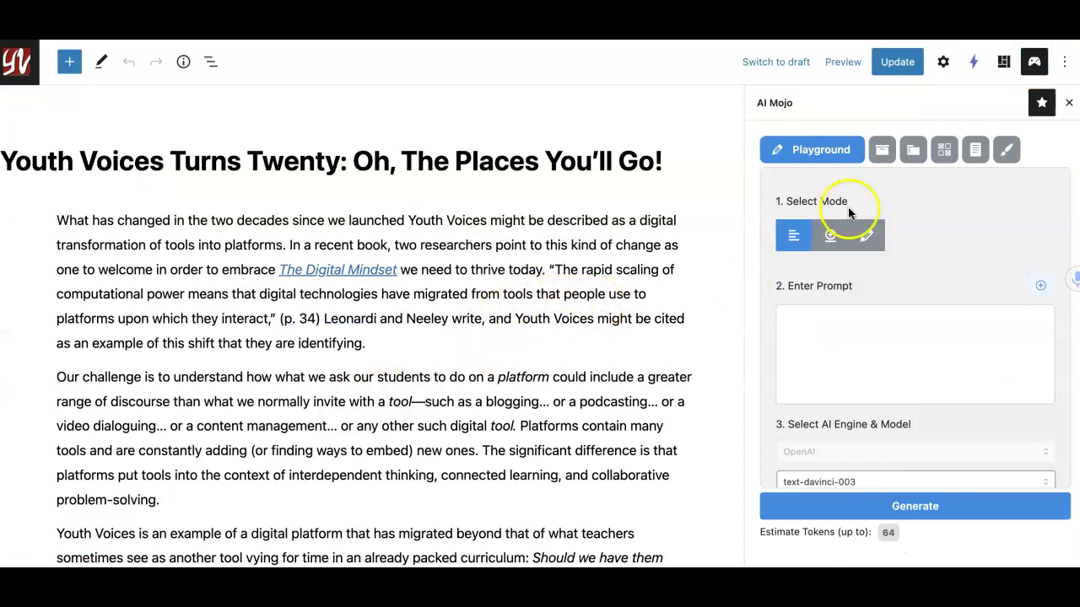
# Load AI Mojo's Central Sentence template and select the whole first paragraph of the post.
pyautogui.click(882, 152)
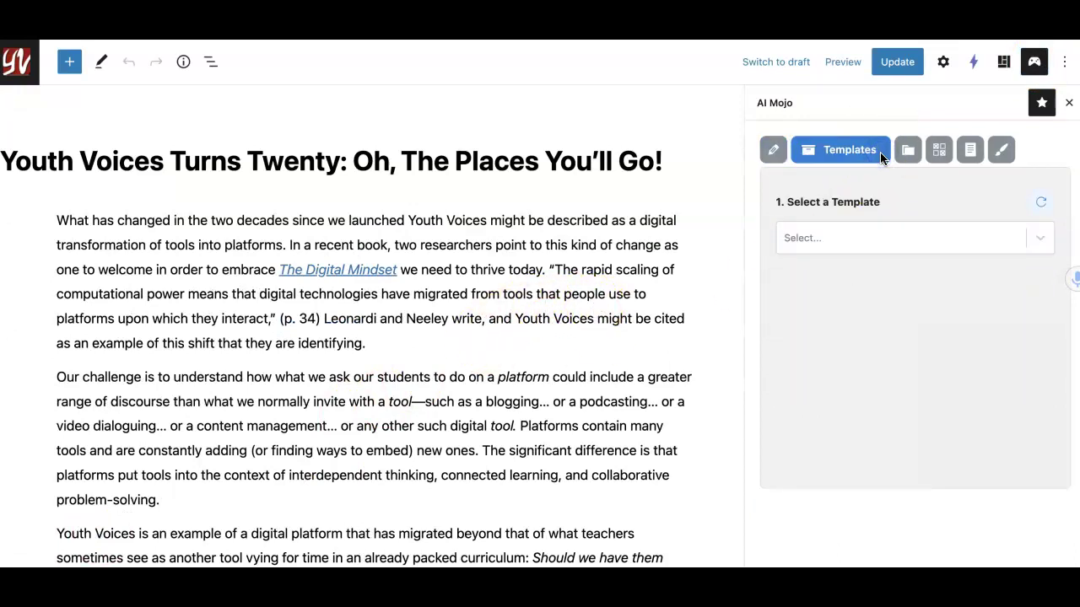
pyautogui.click(826, 239)
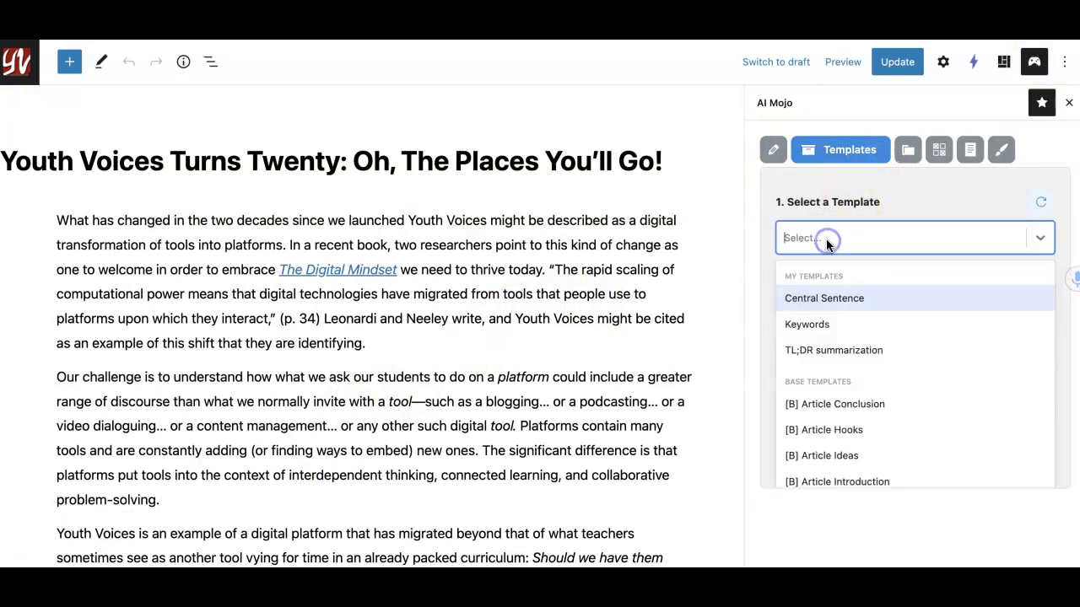
pyautogui.click(821, 295)
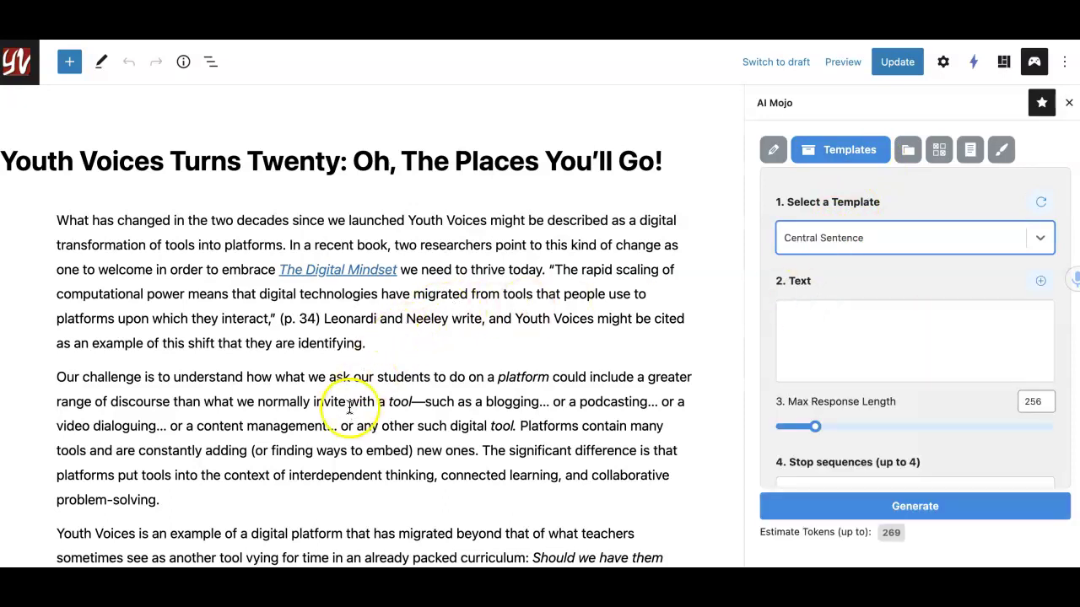
pyautogui.click(245, 318)
pyautogui.hotkey('ctrl', 'a')
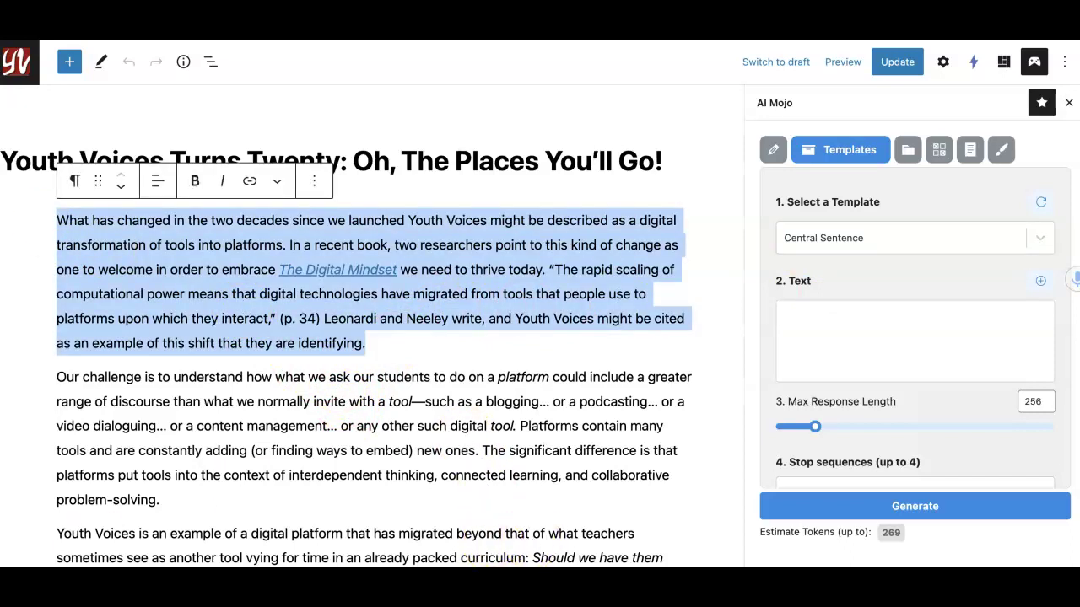
# Insert the selected first paragraph into the Text field, bringing the token estimate to 410.
pyautogui.click(1040, 284)
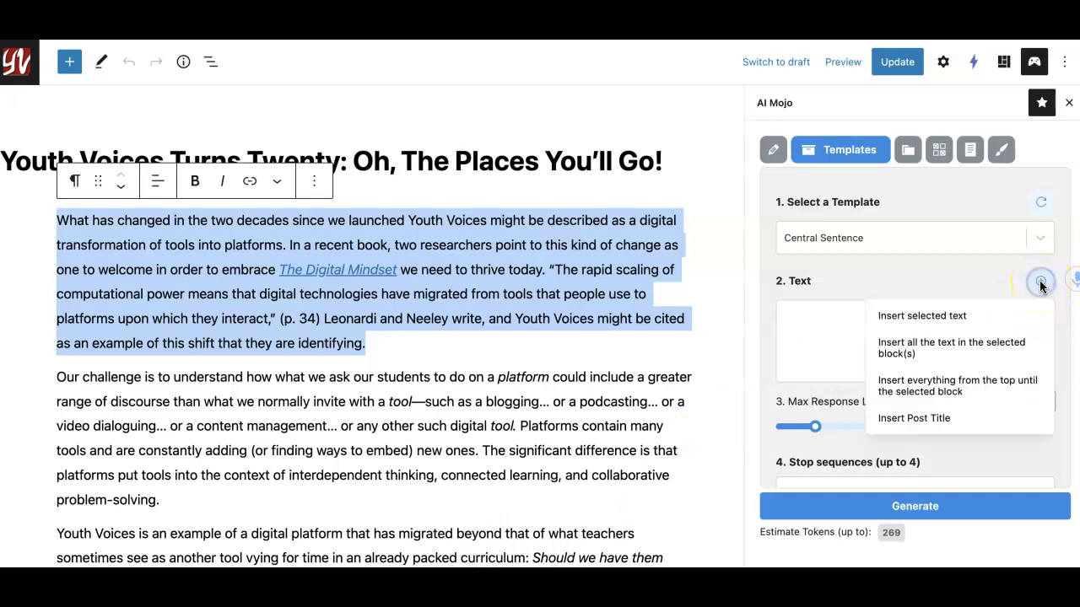
pyautogui.click(896, 346)
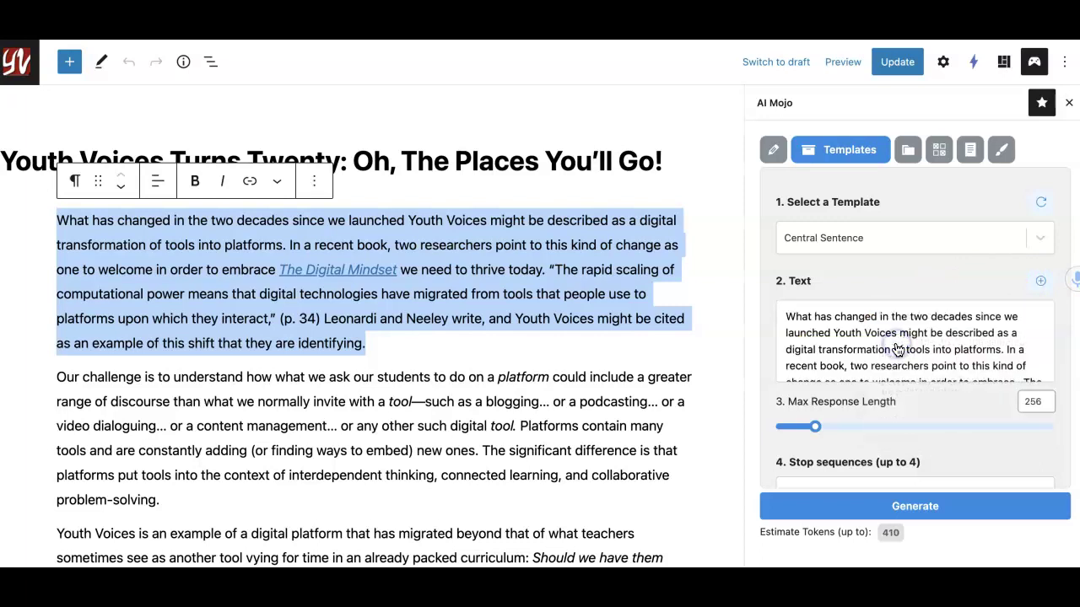
pyautogui.scroll(-3, 877, 320)
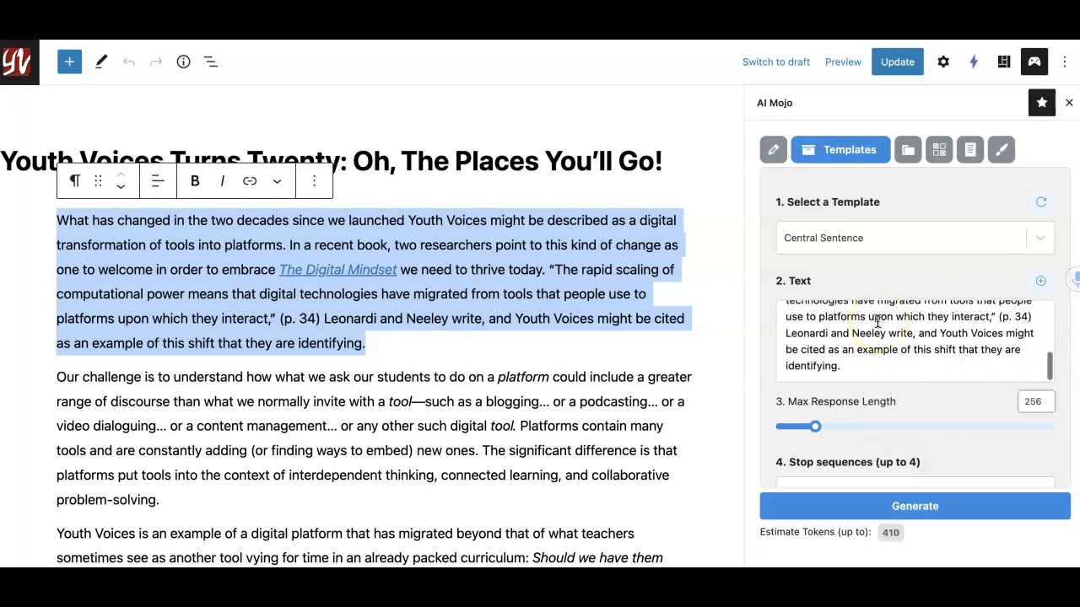
pyautogui.scroll(3, 877, 320)
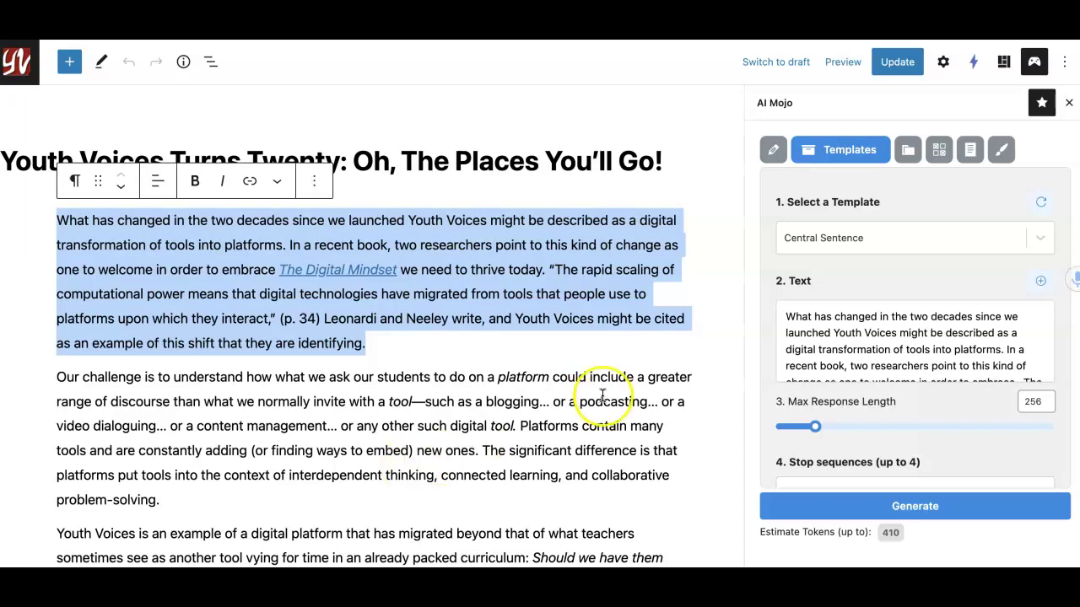
pyautogui.scroll(-1, 807, 358)
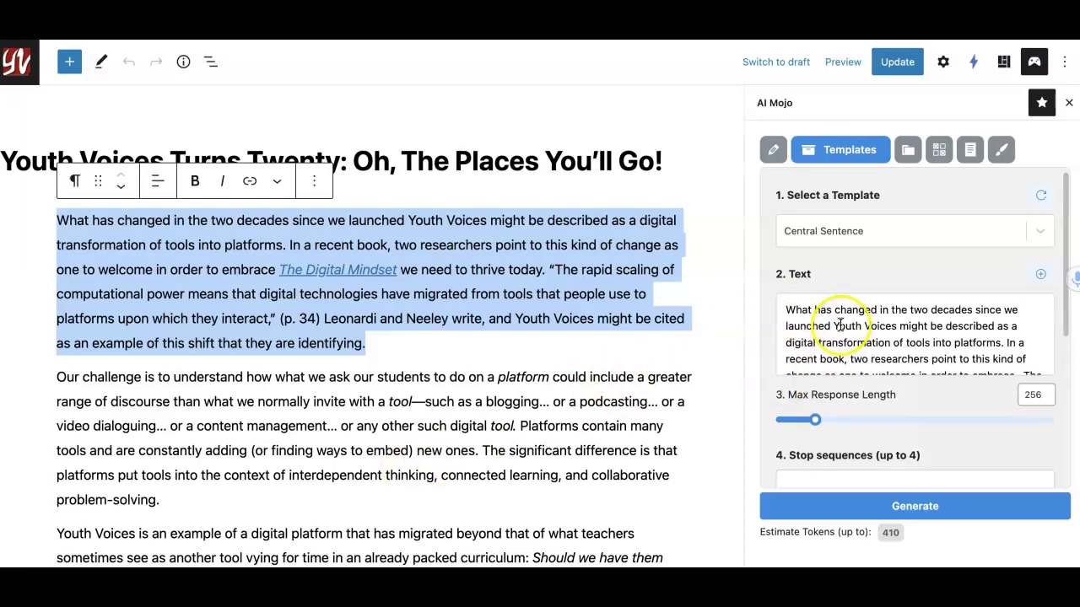
pyautogui.scroll(-3, 793, 324)
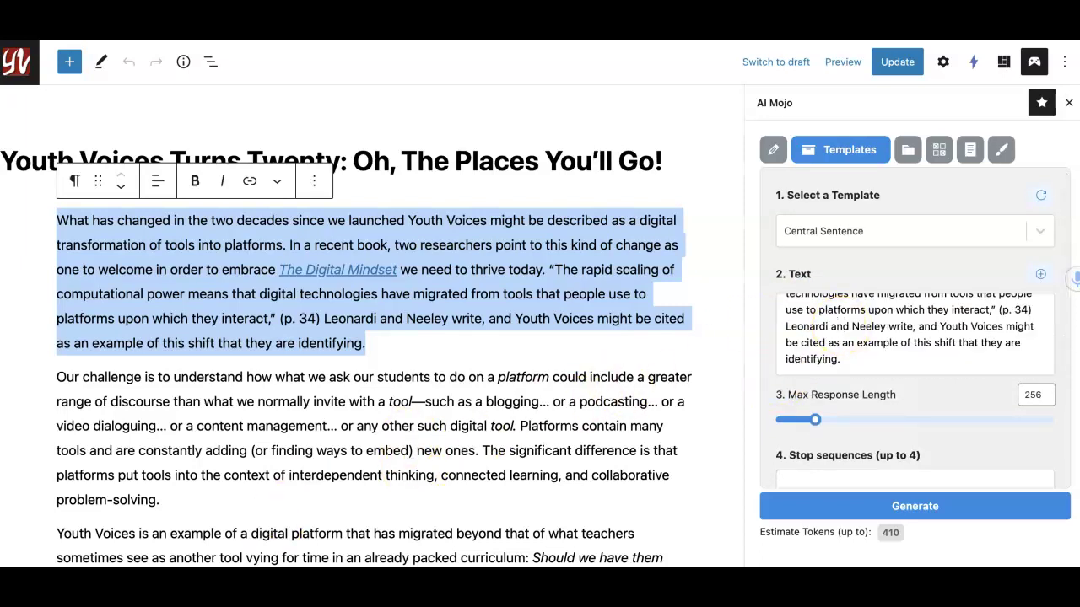
pyautogui.hotkey('ctrl', '+')
pyautogui.hotkey('ctrl', '+')
pyautogui.hotkey('ctrl', '+')
pyautogui.hotkey('ctrl', '+')
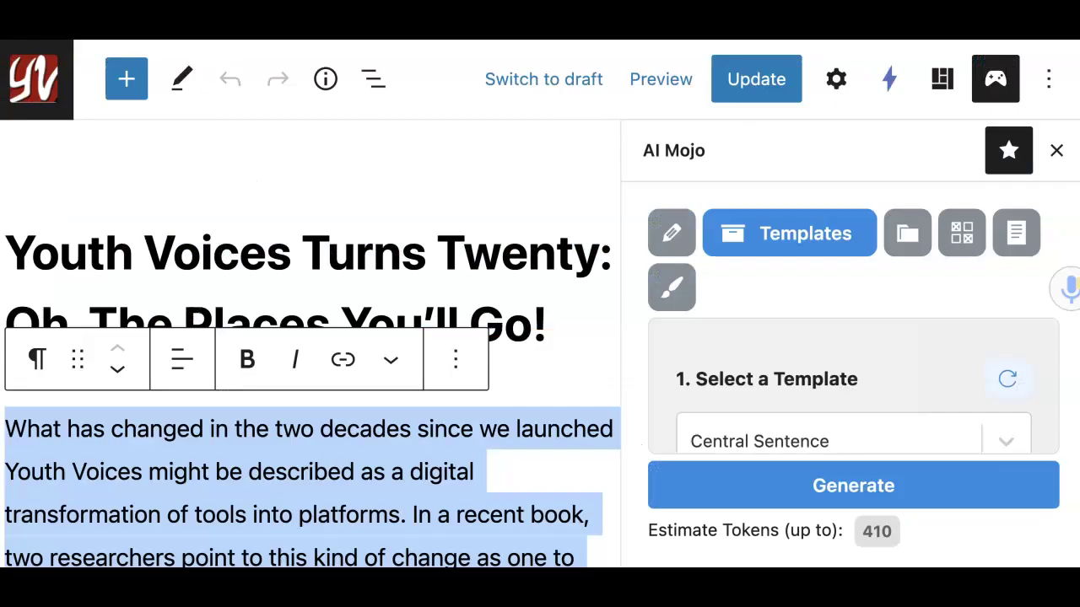
# Generate the first paragraph's central sentence, then return to the template form.
pyautogui.click(730, 489)
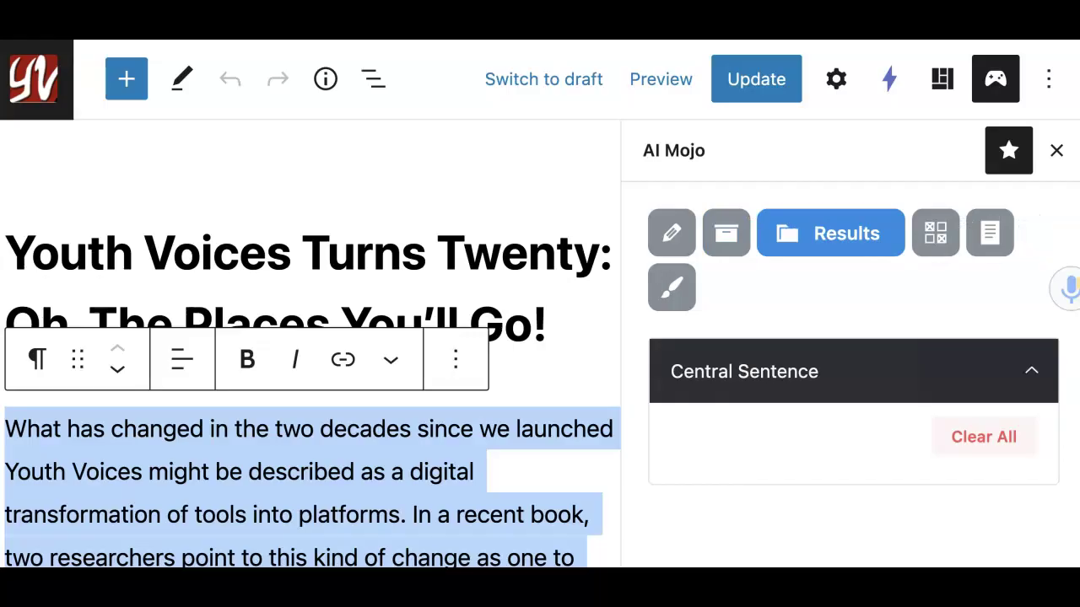
pyautogui.hotkey('ctrl', '0')
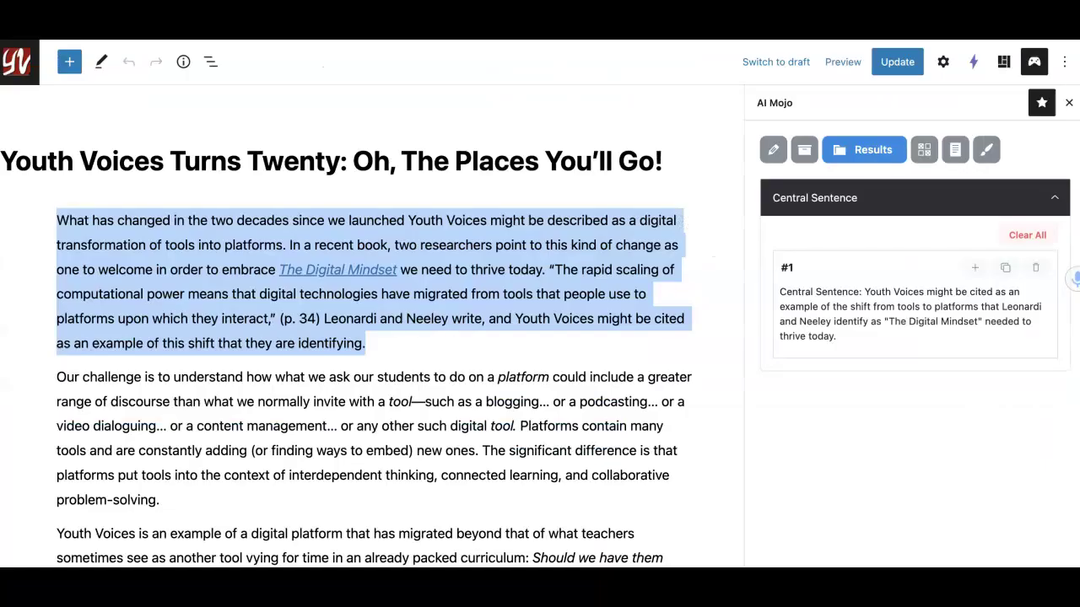
pyautogui.click(806, 148)
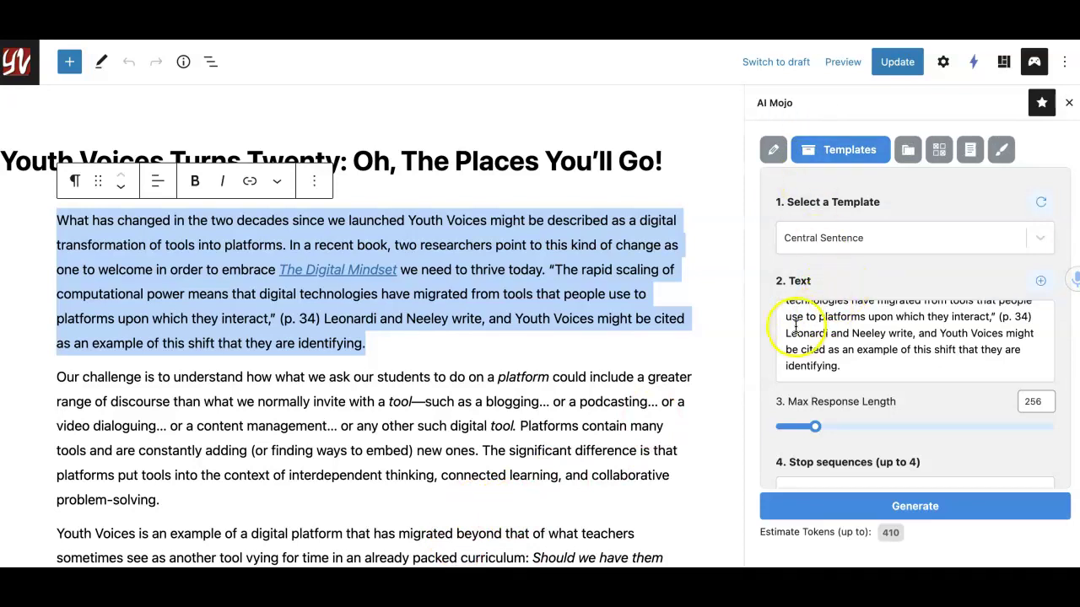
# Generate Keywords for the first paragraph using the Keywords template.
pyautogui.click(852, 241)
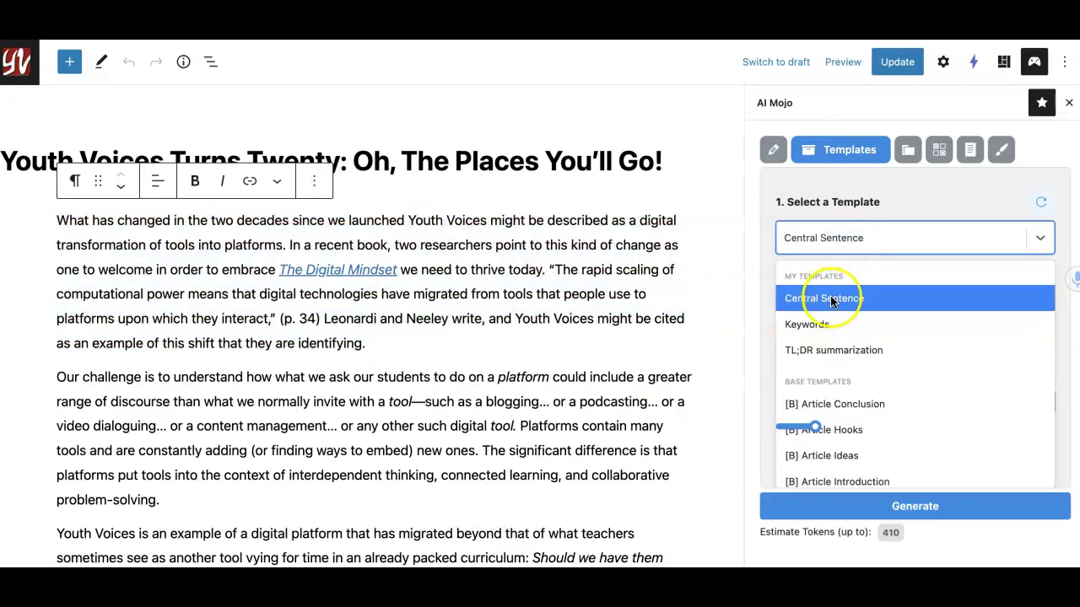
pyautogui.click(818, 324)
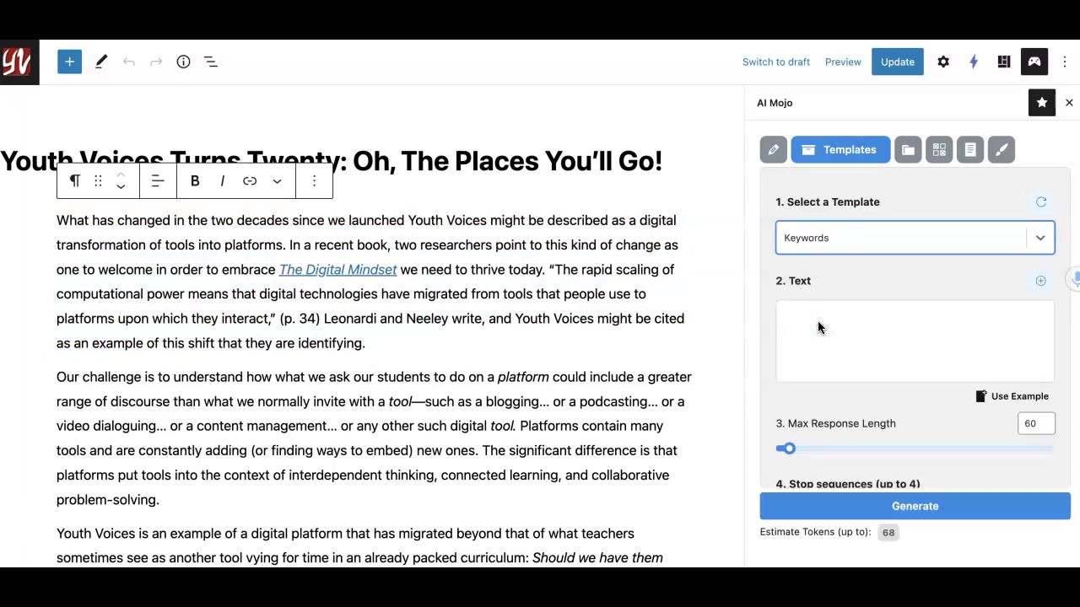
pyautogui.tripleClick(462, 245)
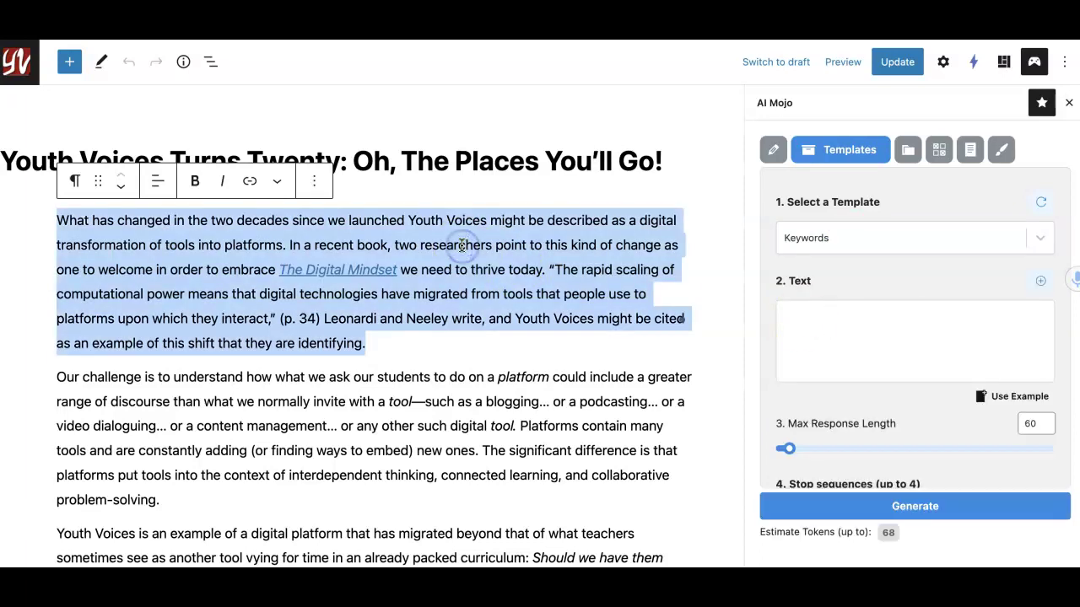
pyautogui.click(1040, 285)
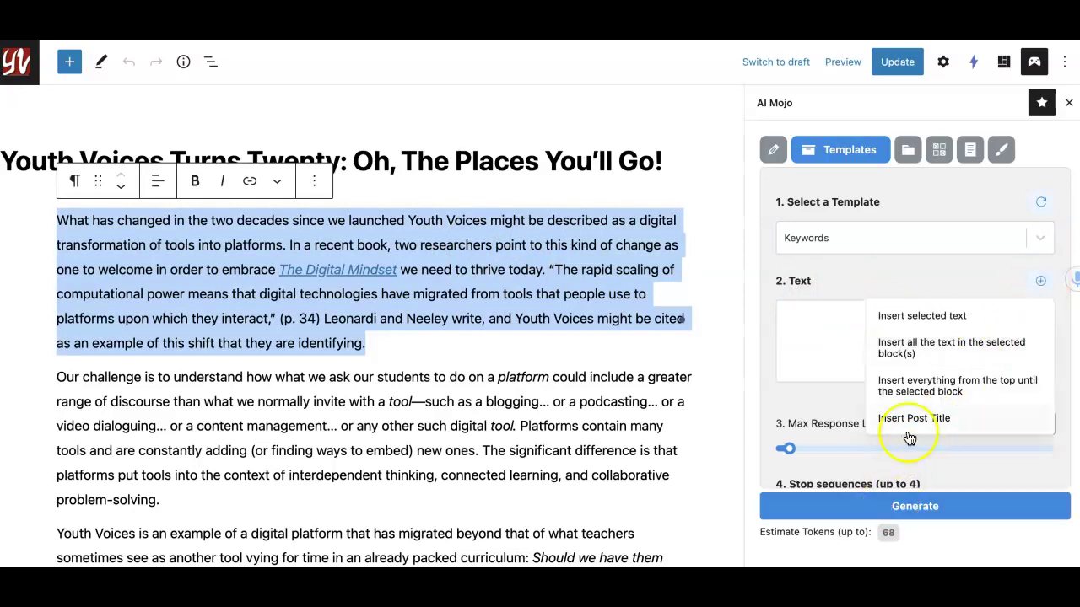
pyautogui.click(894, 504)
pyautogui.click(402, 494)
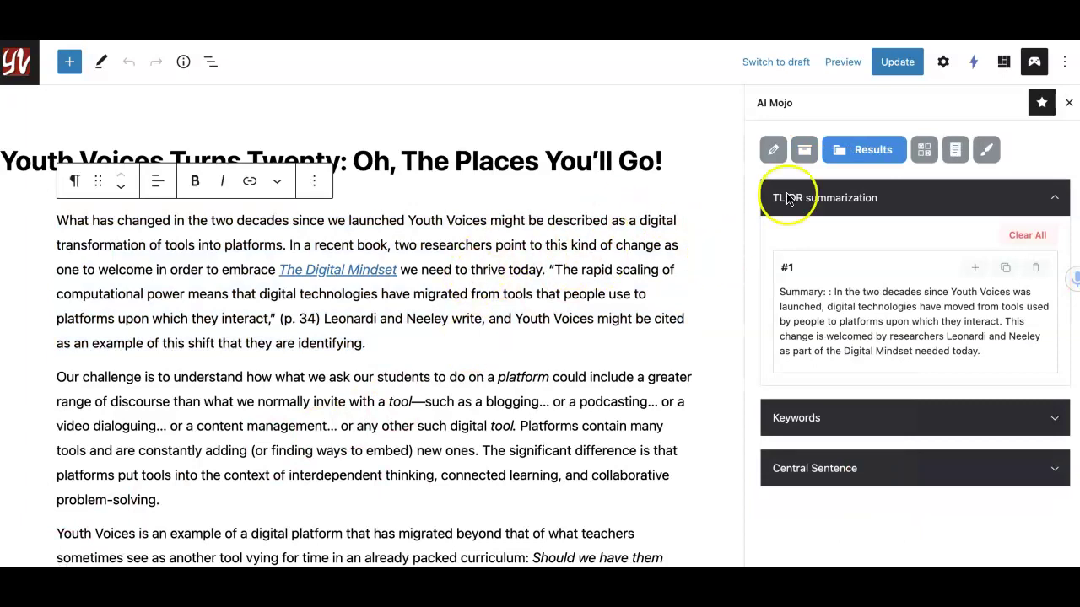
# Review the TL;DR summarization template loaded with the first paragraph, max length 1500.
pyautogui.click(804, 150)
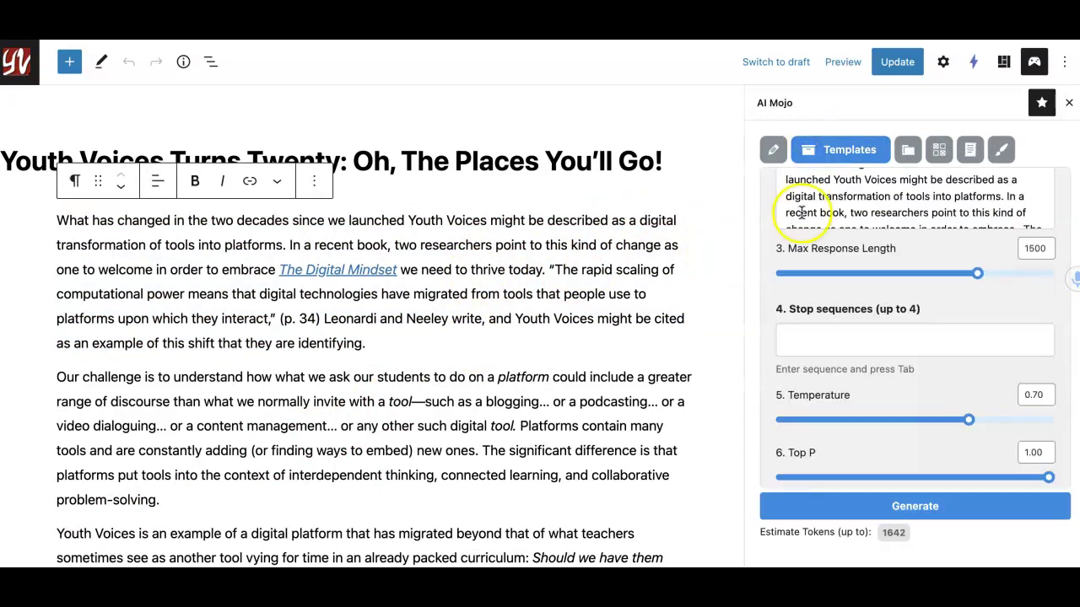
pyautogui.scroll(3, 799, 237)
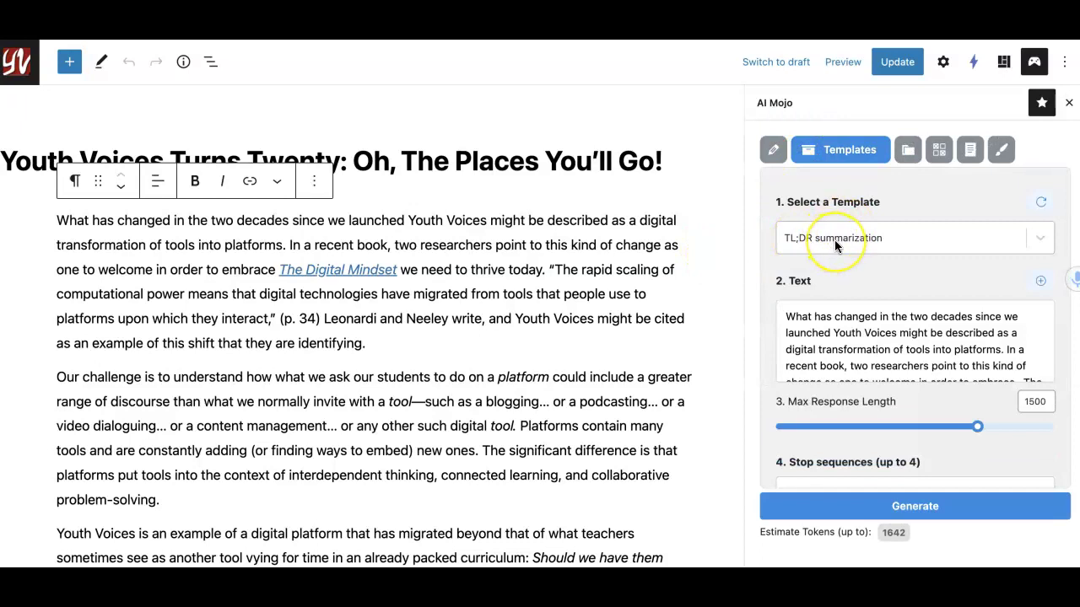
pyautogui.scroll(-1, 834, 323)
pyautogui.scroll(2, 835, 323)
pyautogui.scroll(-3, 835, 323)
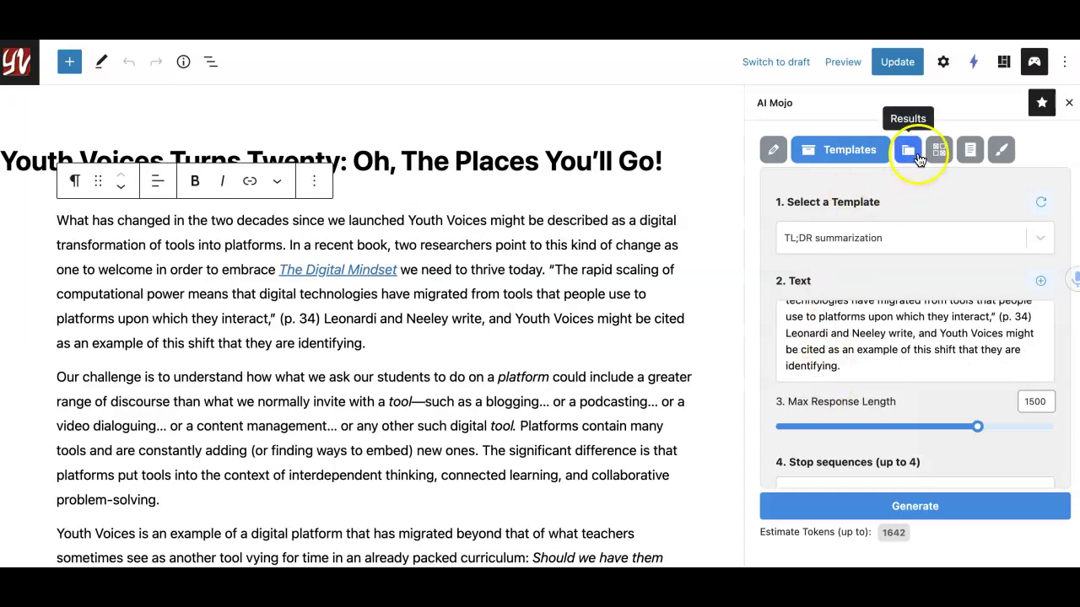
# Expand the first paragraph's Central Sentence, Keywords and TL;DR results and scroll through them.
pyautogui.click(916, 157)
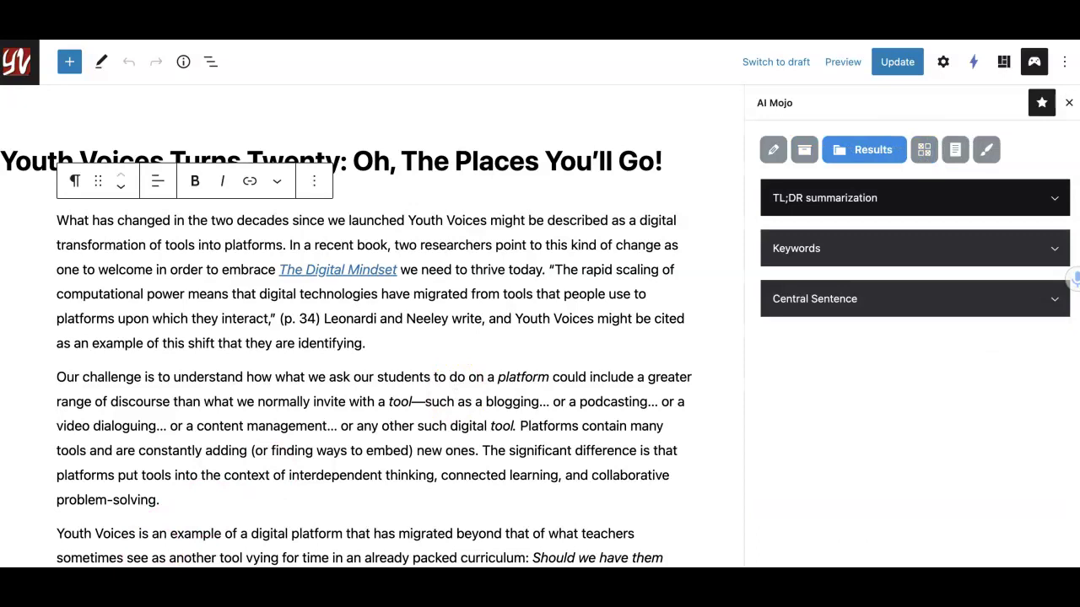
pyautogui.click(1058, 302)
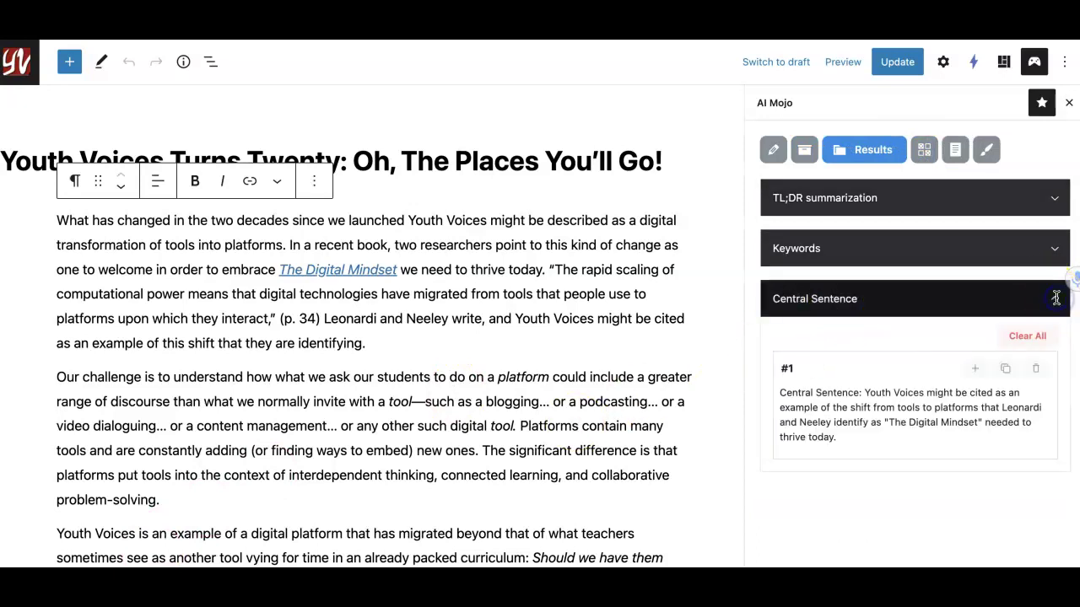
pyautogui.click(1055, 251)
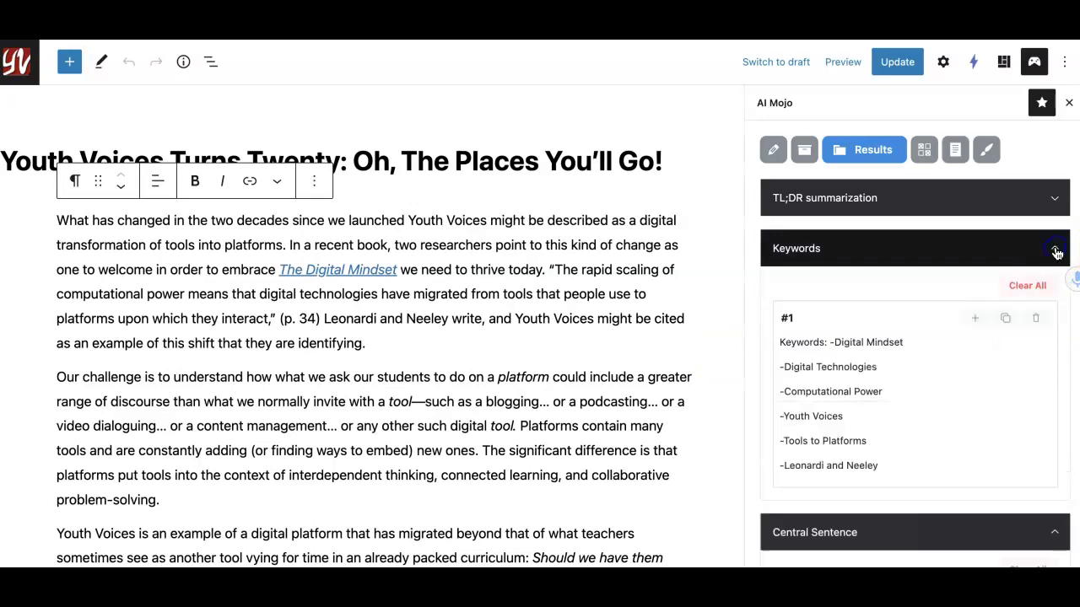
pyautogui.click(1055, 199)
pyautogui.scroll(-5, 949, 308)
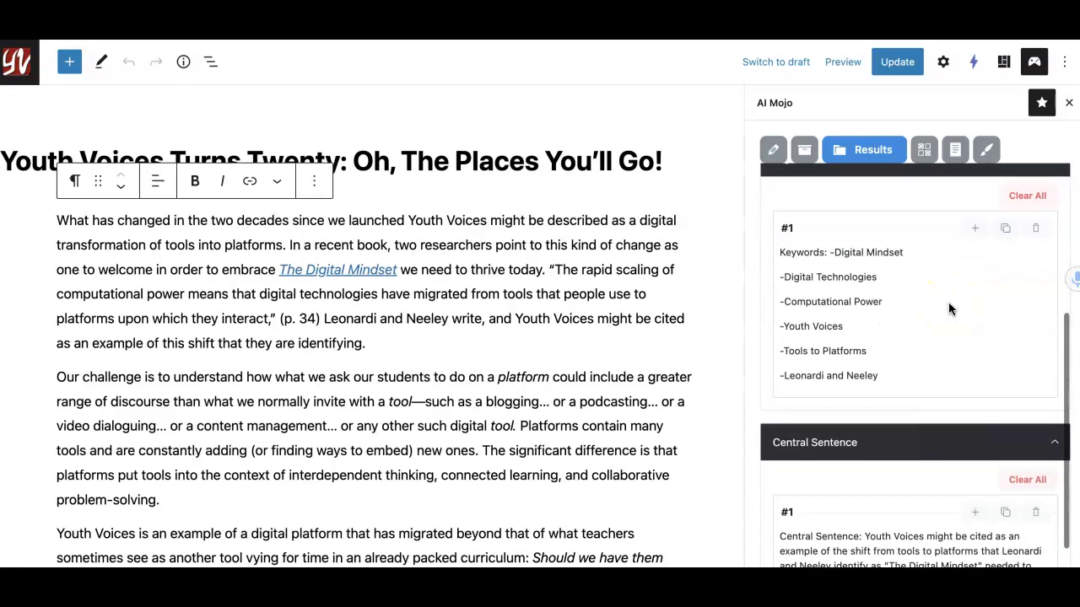
pyautogui.scroll(5, 855, 322)
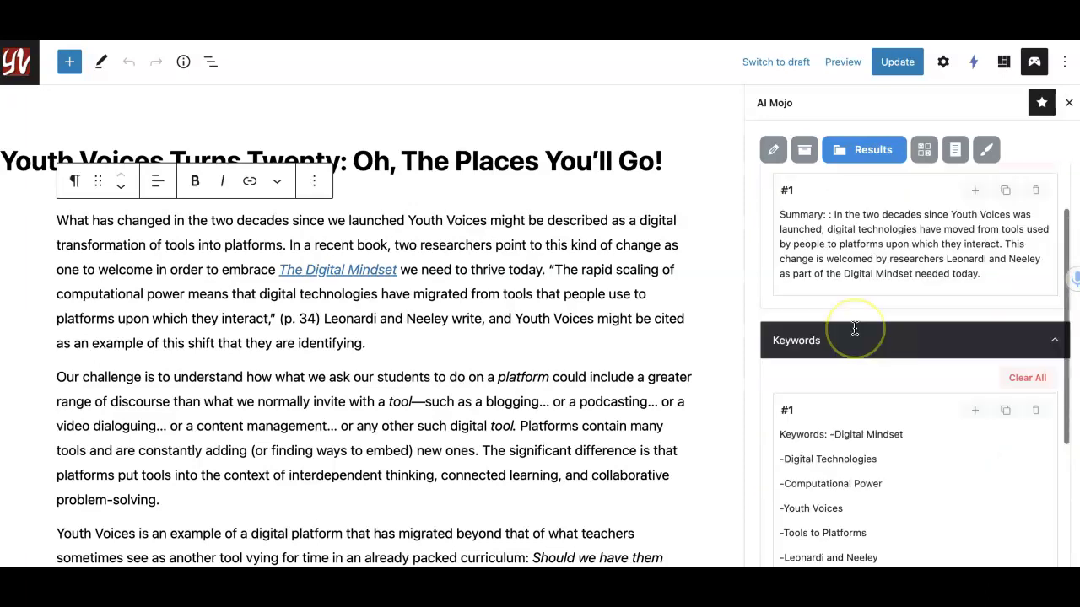
pyautogui.scroll(-1, 855, 331)
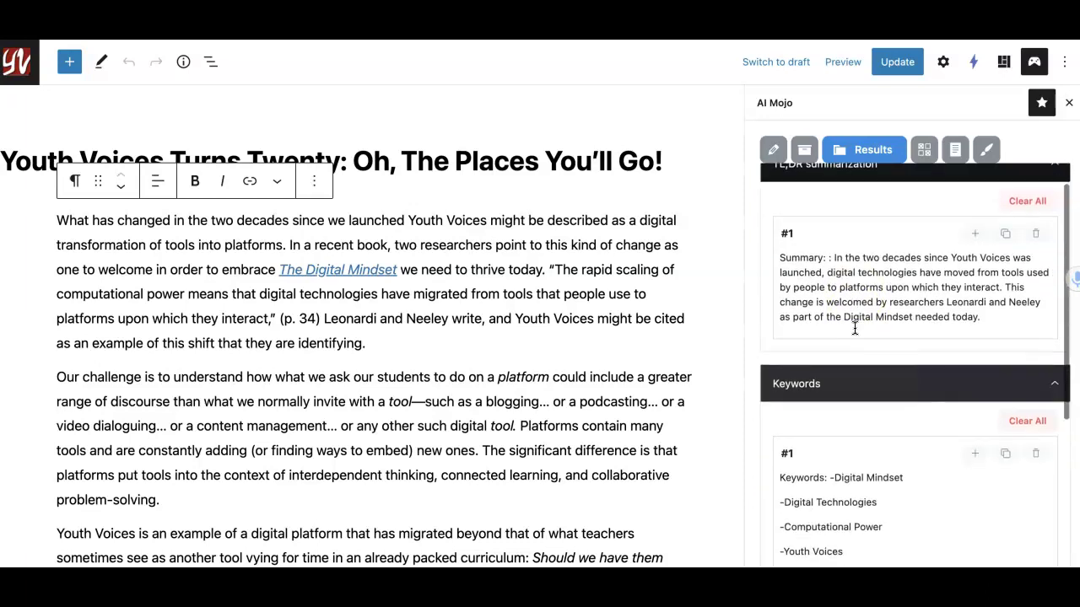
pyautogui.scroll(-1, 854, 329)
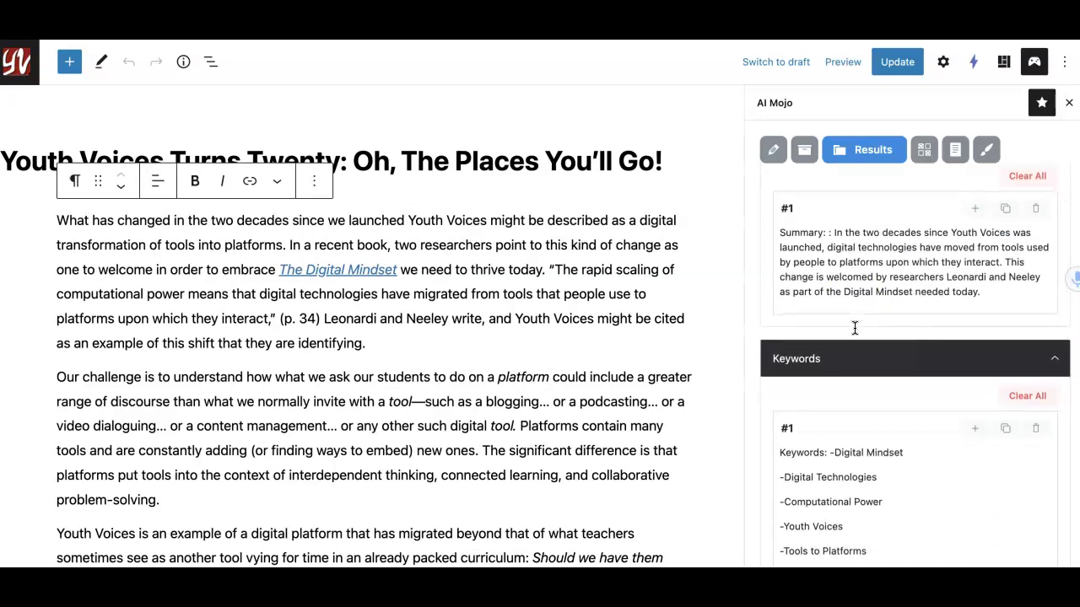
pyautogui.scroll(-3, 854, 328)
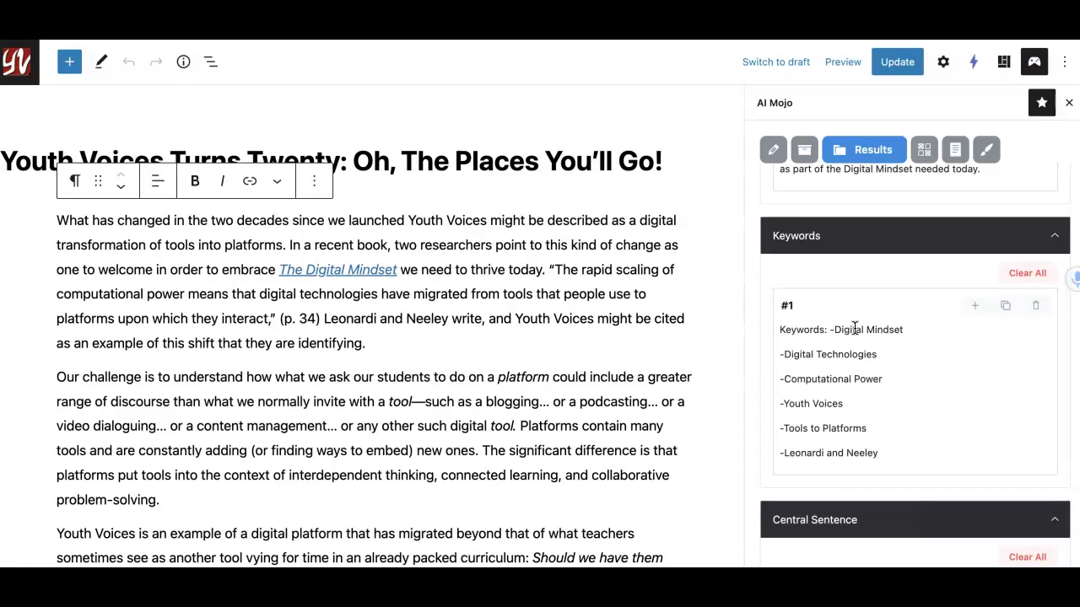
pyautogui.scroll(-3, 855, 329)
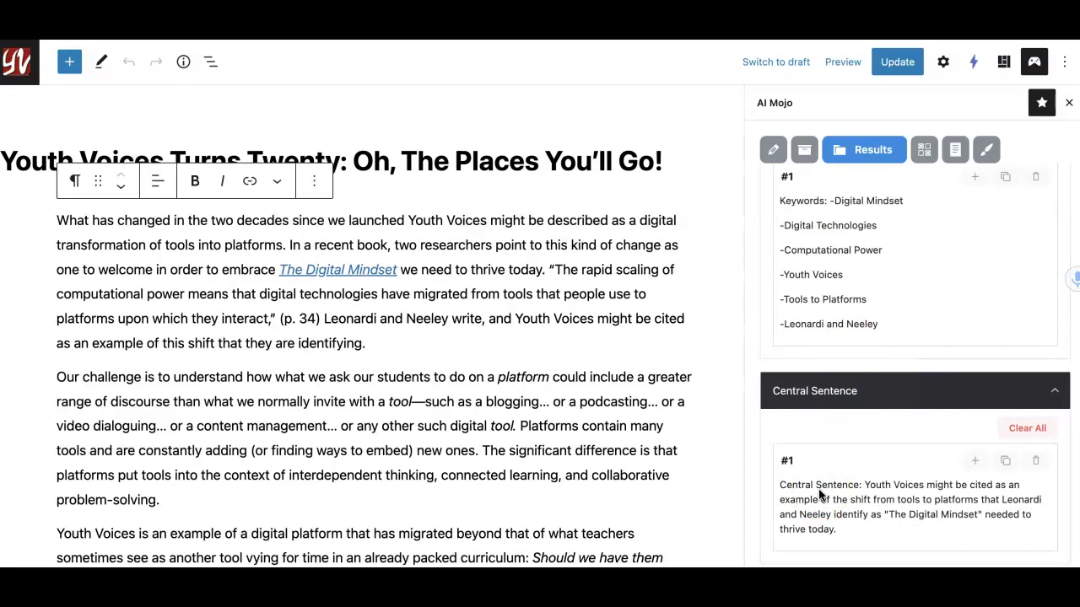
pyautogui.click(746, 482)
# Delete 'and' before Youth Voices and end 'Neeley write' with a period.
pyautogui.tripleClick(525, 314)
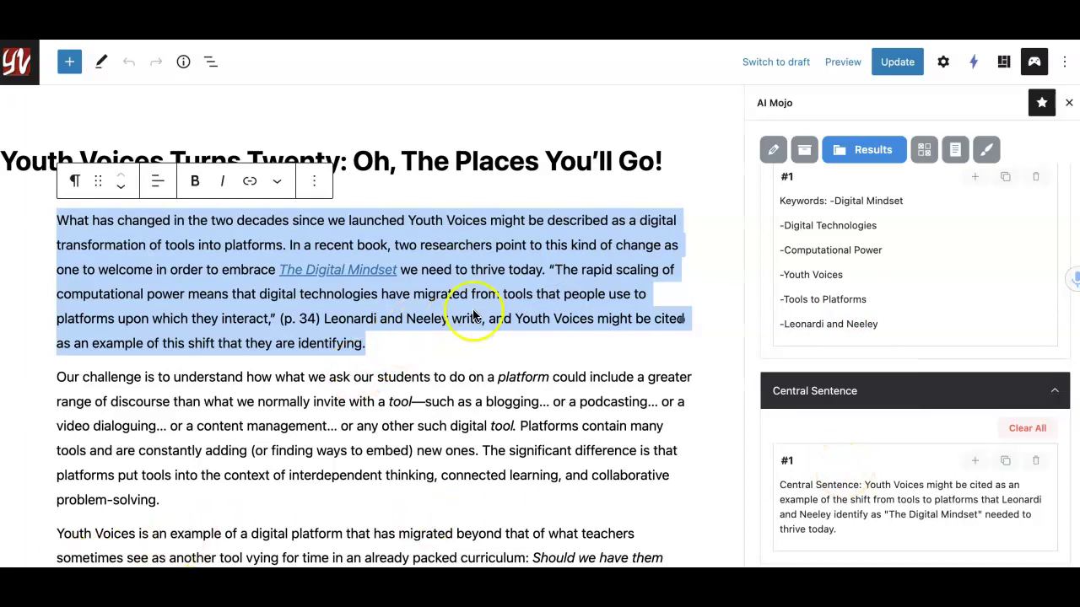
pyautogui.doubleClick(502, 319)
pyautogui.click(511, 319)
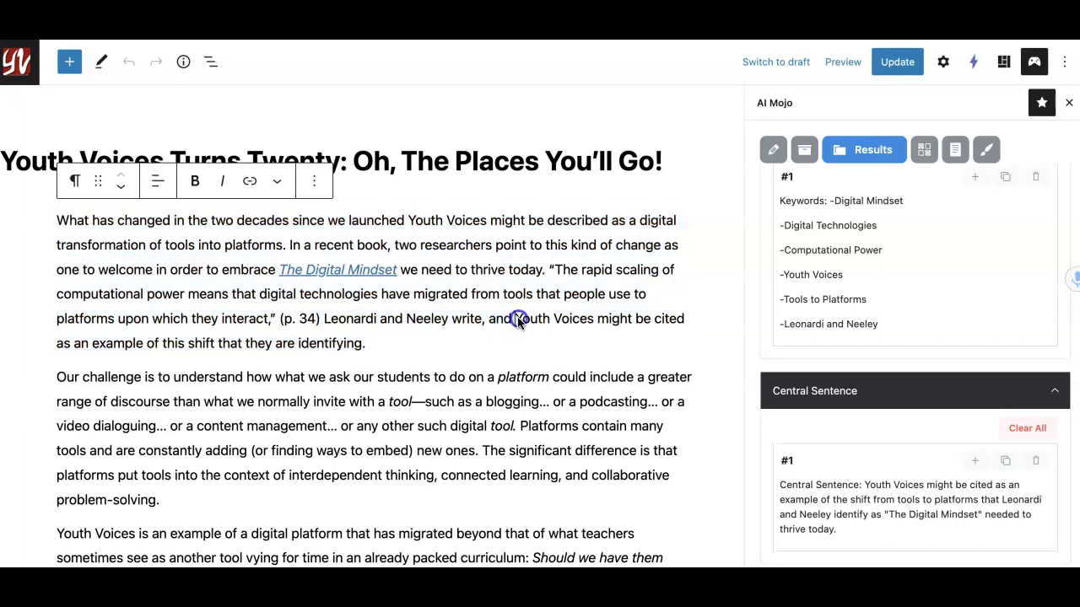
pyautogui.press('BackSpace')
pyautogui.press('BackSpace')
pyautogui.press('BackSpace')
pyautogui.press('BackSpace')
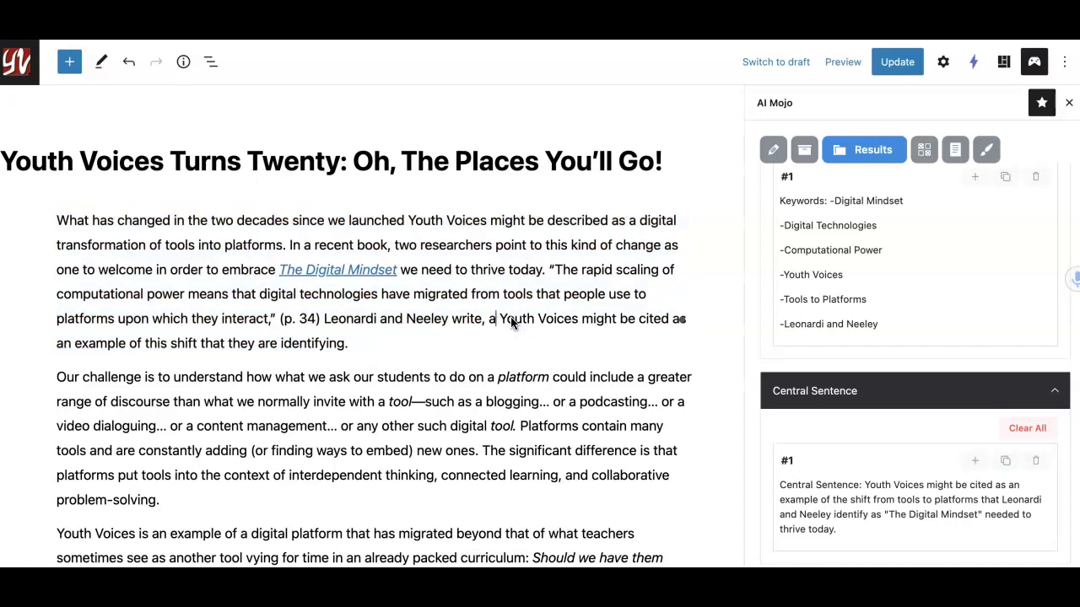
pyautogui.press('BackSpace')
pyautogui.write('.')
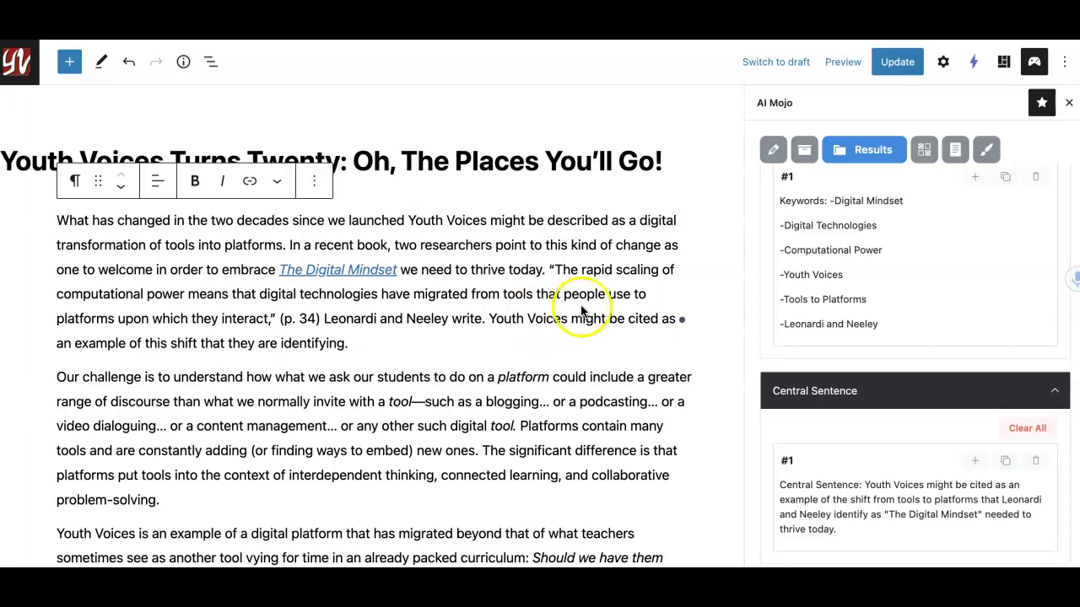
# Paste the Central Sentence result over the closing sentence and add 'and that needs...' after platforms.
pyautogui.moveTo(864, 485); pyautogui.dragTo(913, 529)
pyautogui.hotkey('ctrl', 'c')
pyautogui.moveTo(489, 318); pyautogui.dragTo(595, 332)
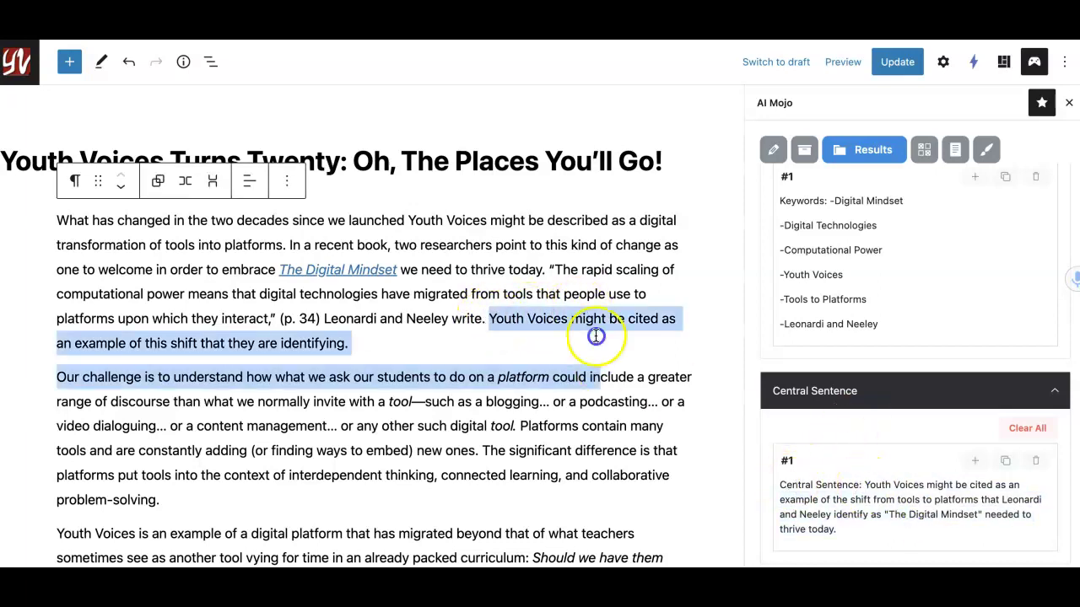
pyautogui.hotkey('ctrl', 'v')
pyautogui.scroll(-1, 540, 307)
pyautogui.click(341, 295)
pyautogui.write('and that needs...')
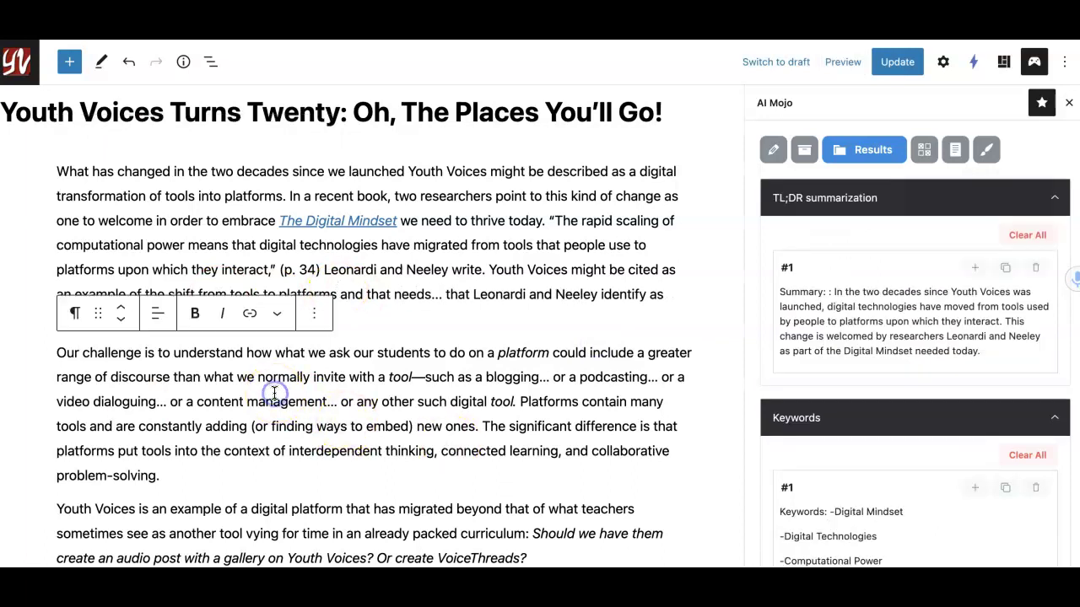
# Insert the second paragraph as source text and generate its TL;DR summary.
pyautogui.click(803, 152)
pyautogui.click(803, 237)
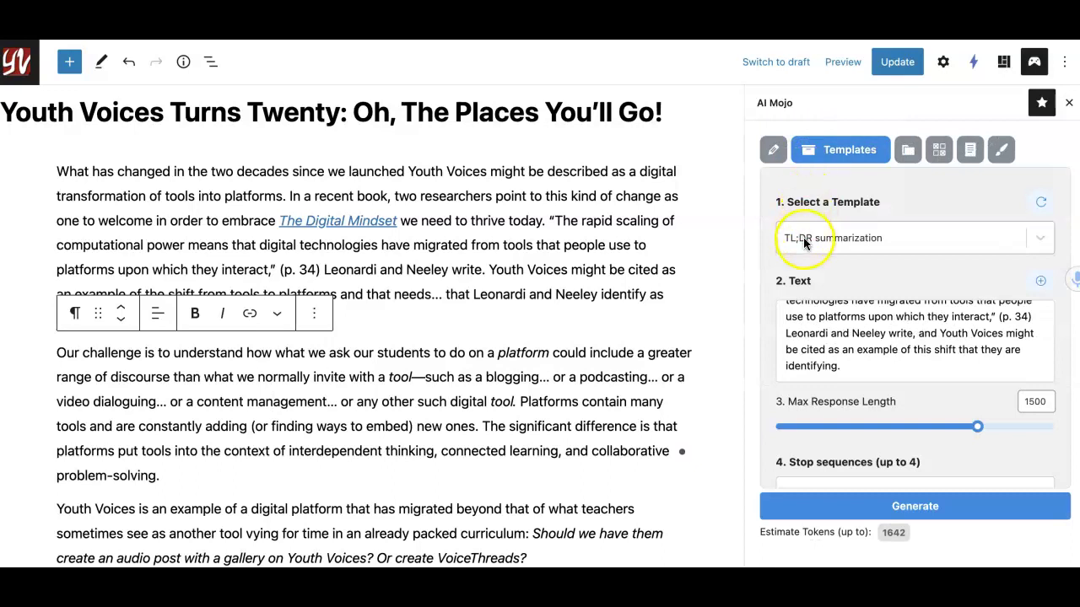
pyautogui.doubleClick(401, 377)
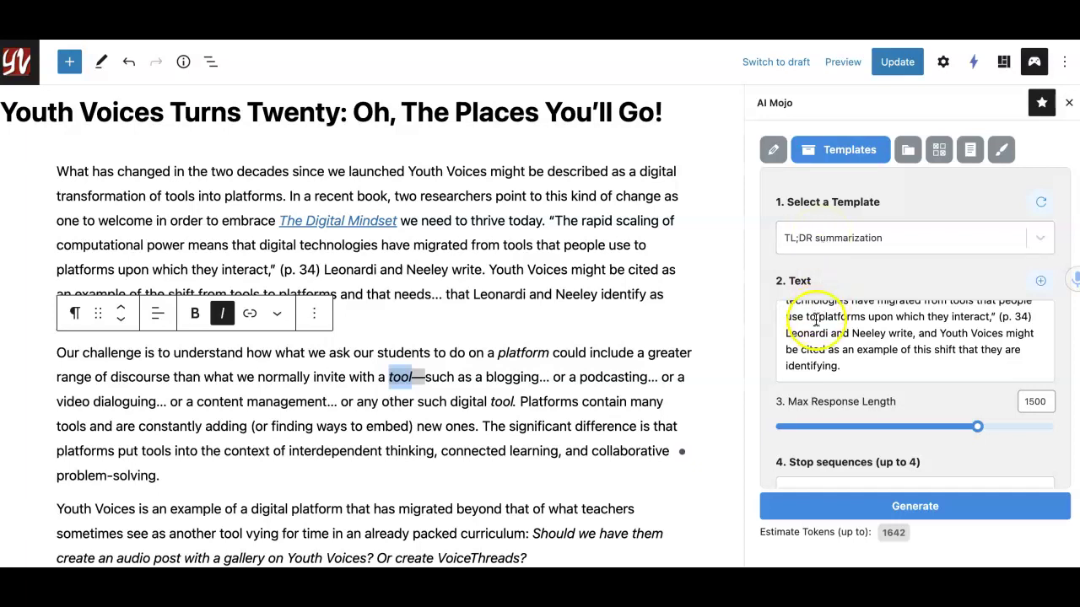
pyautogui.click(1039, 280)
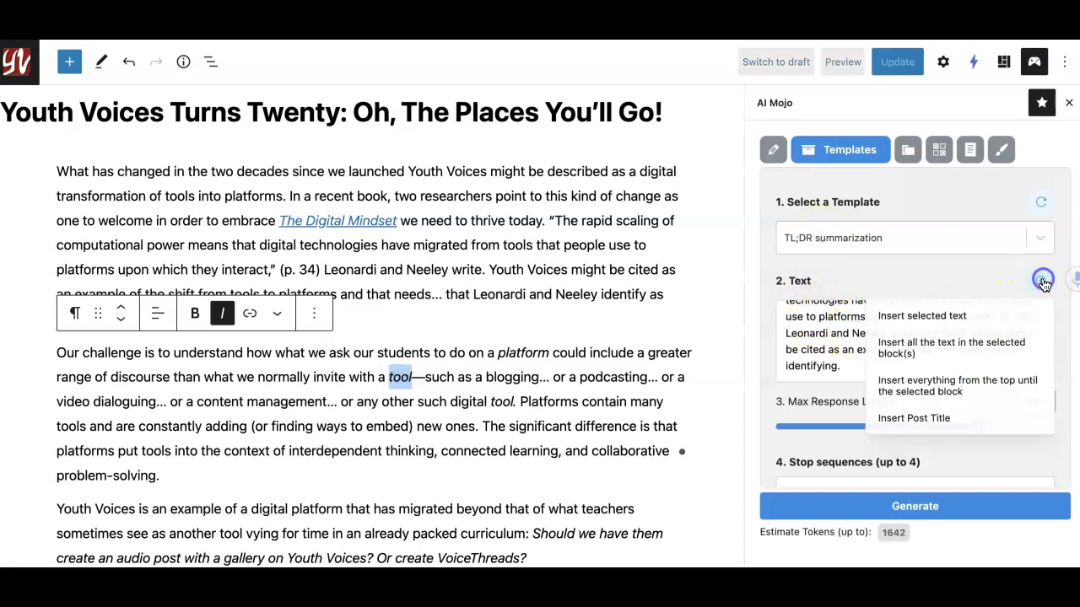
pyautogui.click(928, 341)
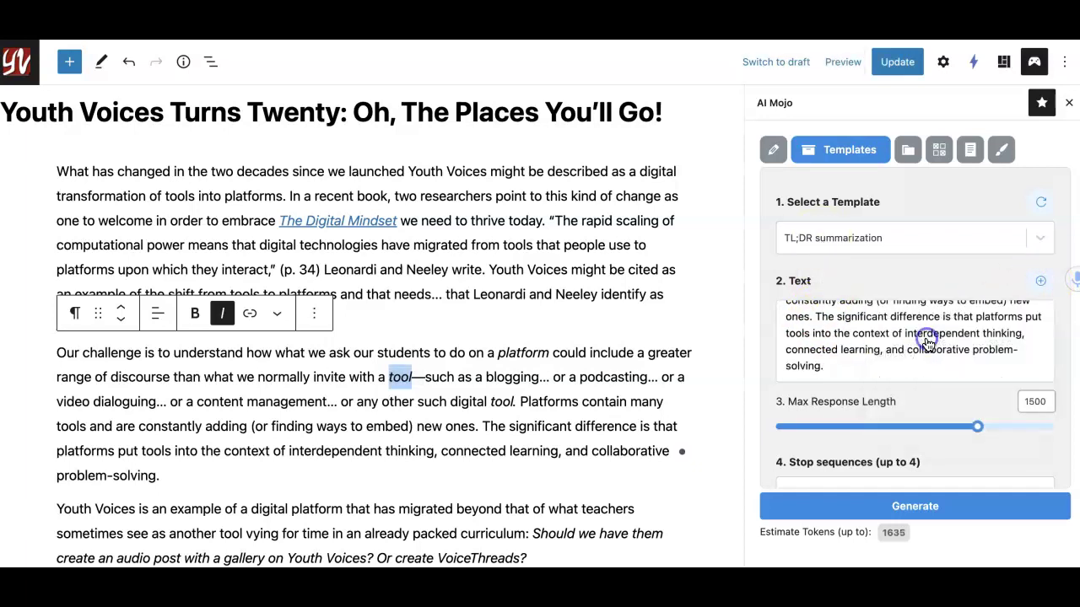
pyautogui.scroll(5, 917, 354)
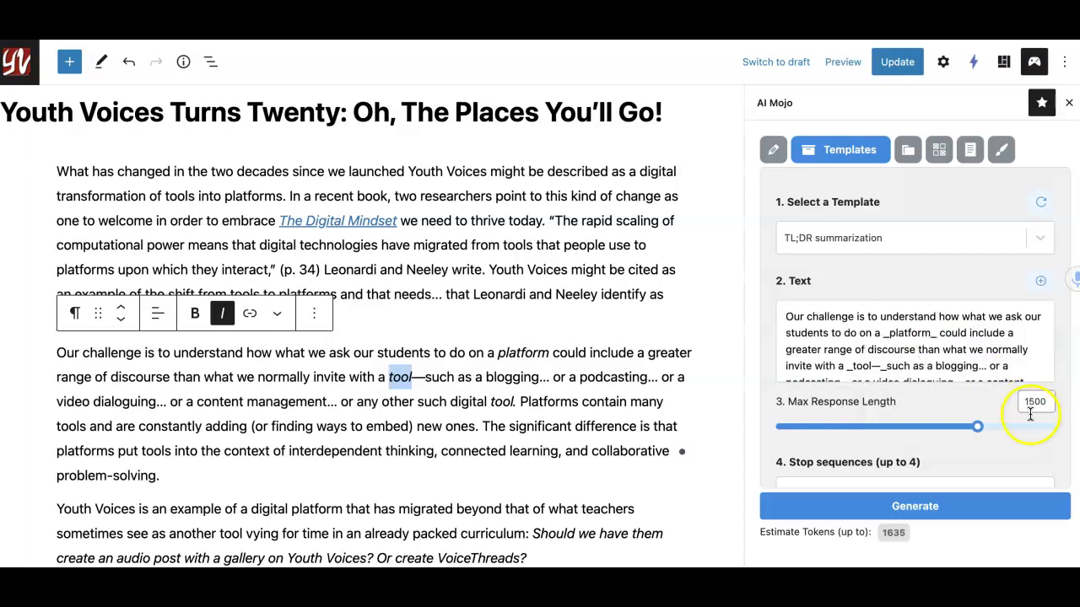
pyautogui.click(924, 509)
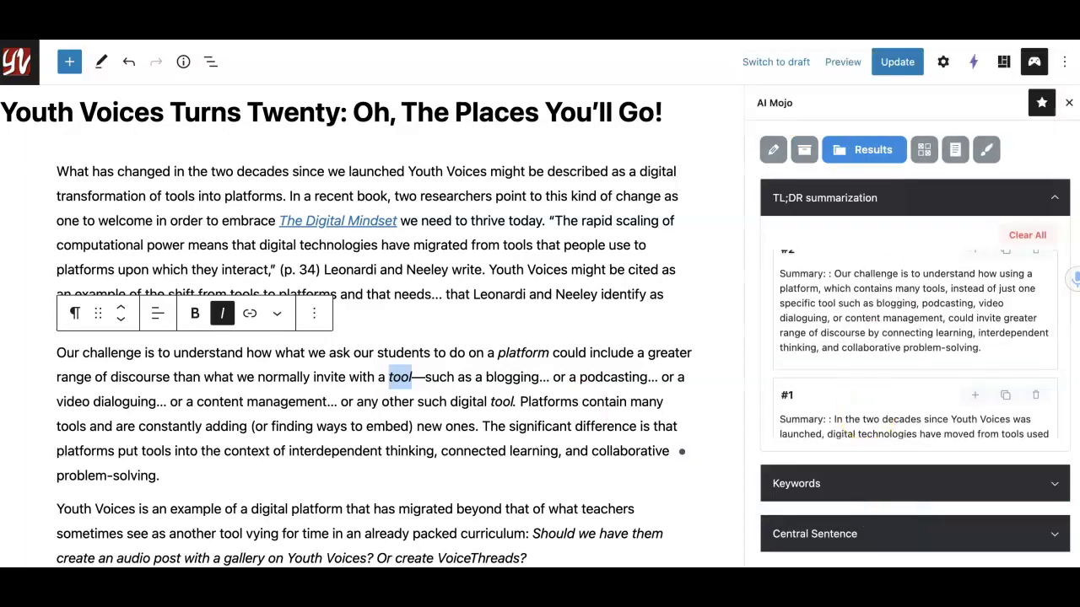
# Load the Central Sentence template for the second paragraph.
pyautogui.click(806, 156)
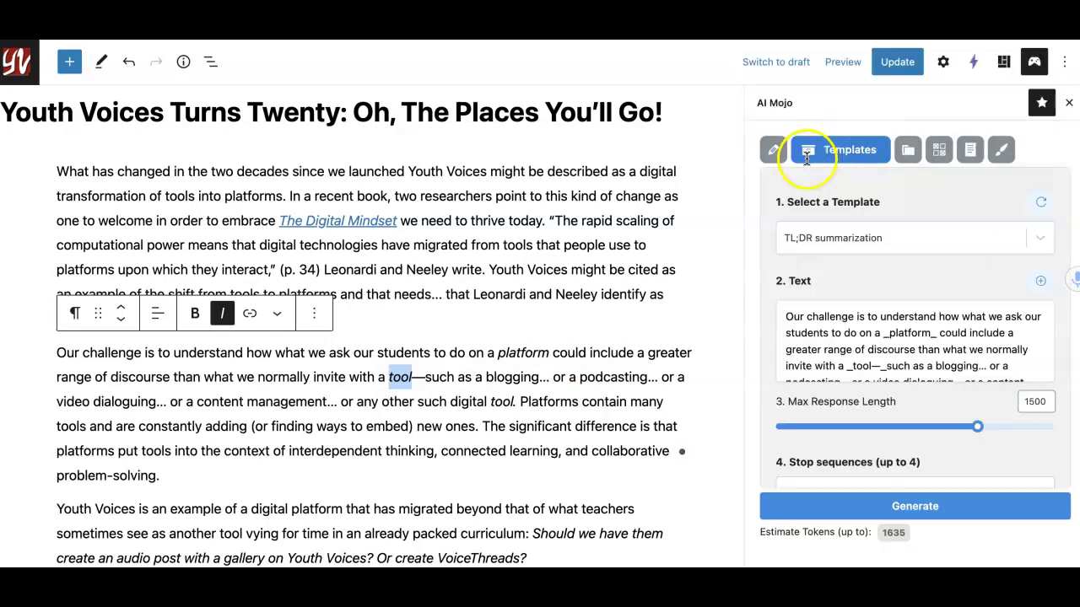
pyautogui.click(816, 241)
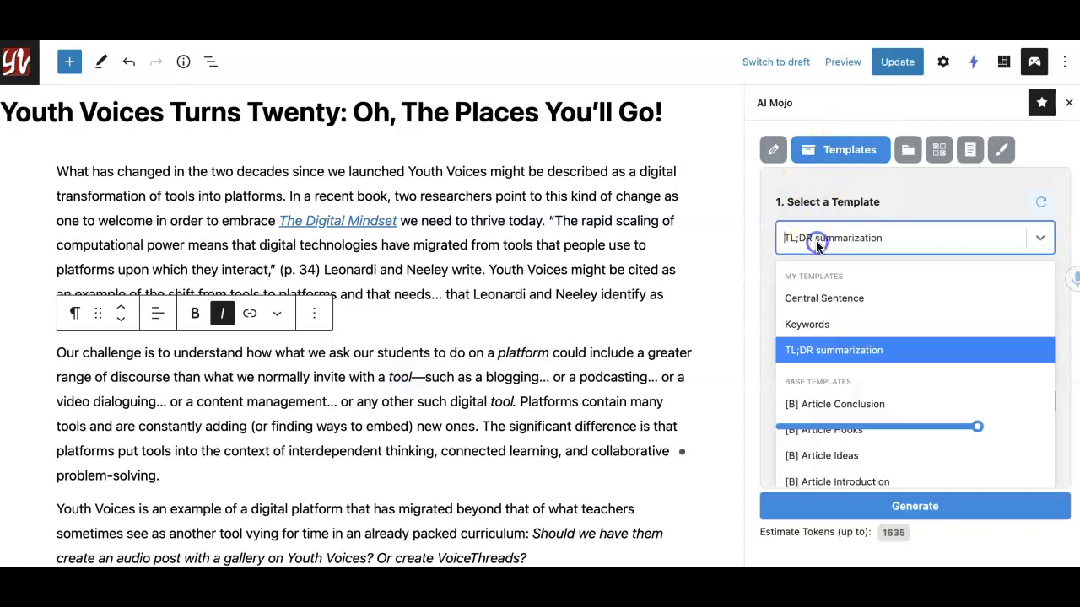
pyautogui.click(814, 297)
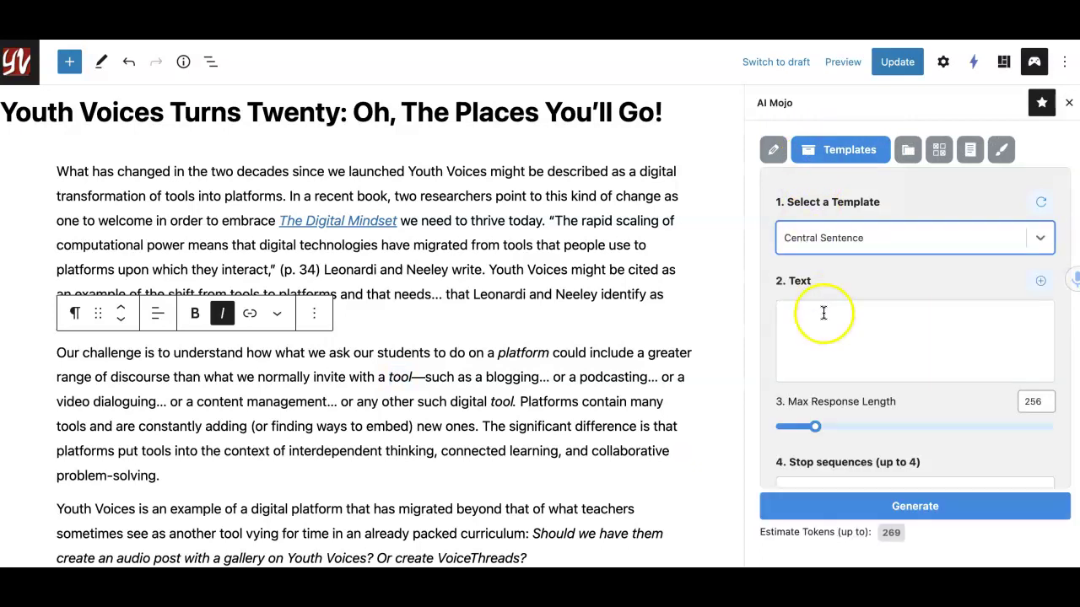
pyautogui.click(1040, 284)
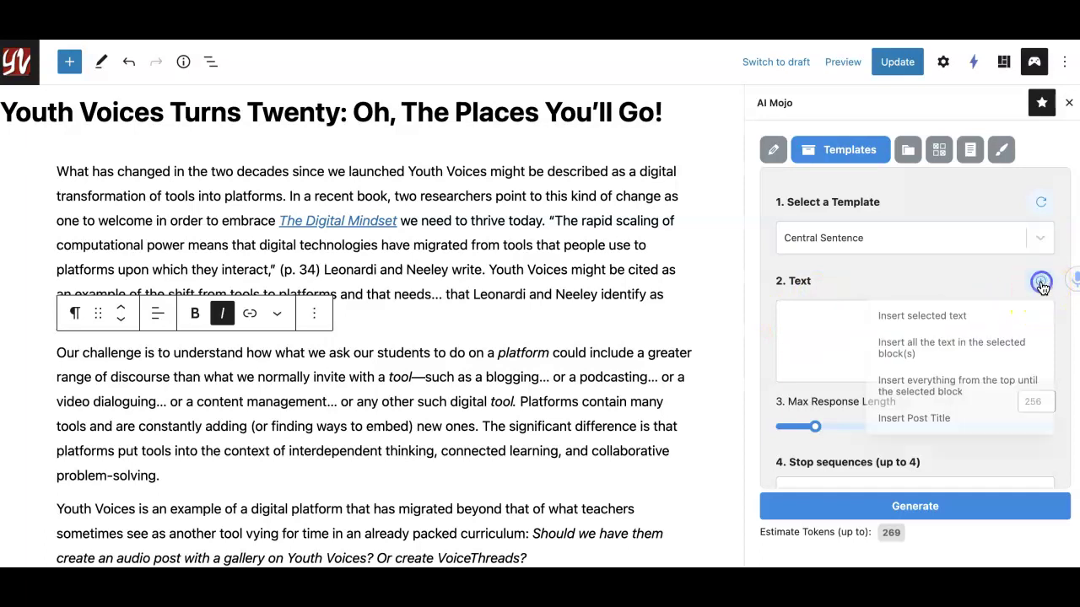